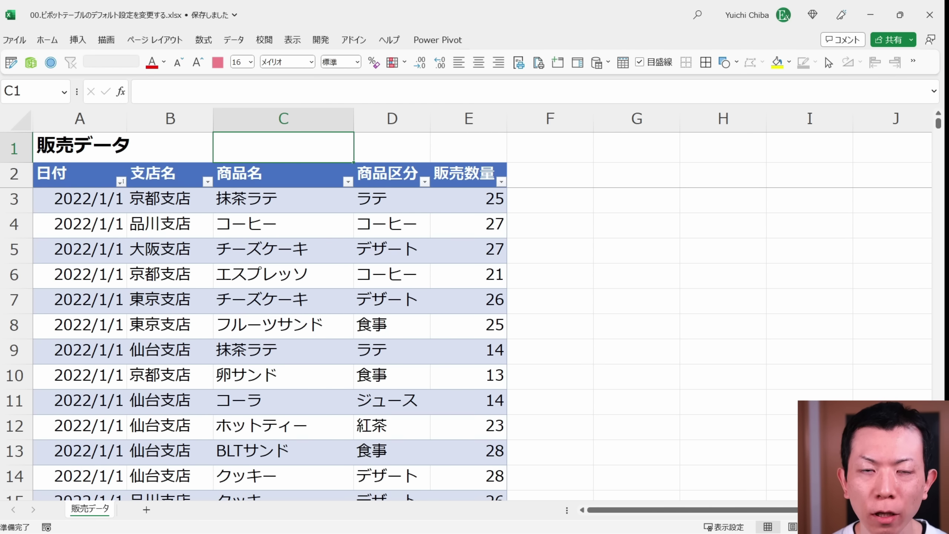
- Confirm the sales table is named 販売データ and bring up its Table Design tools
left_click(171, 274)
left_click(505, 39)
left_click(12, 79)
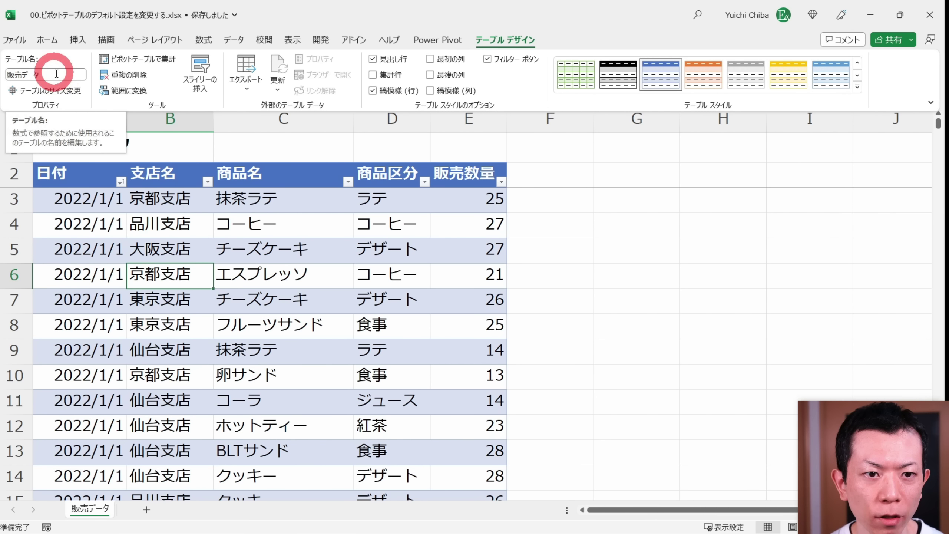
key("Escape")
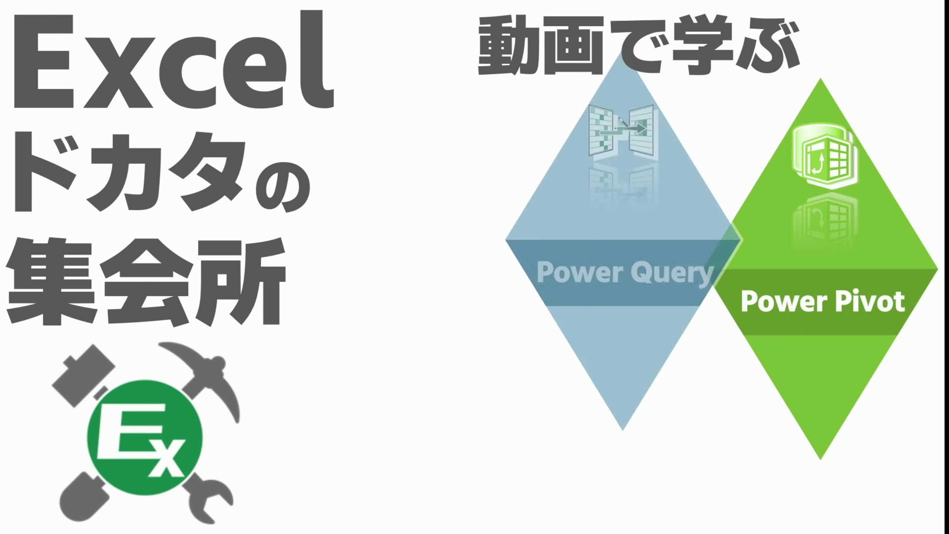
left_click(506, 40)
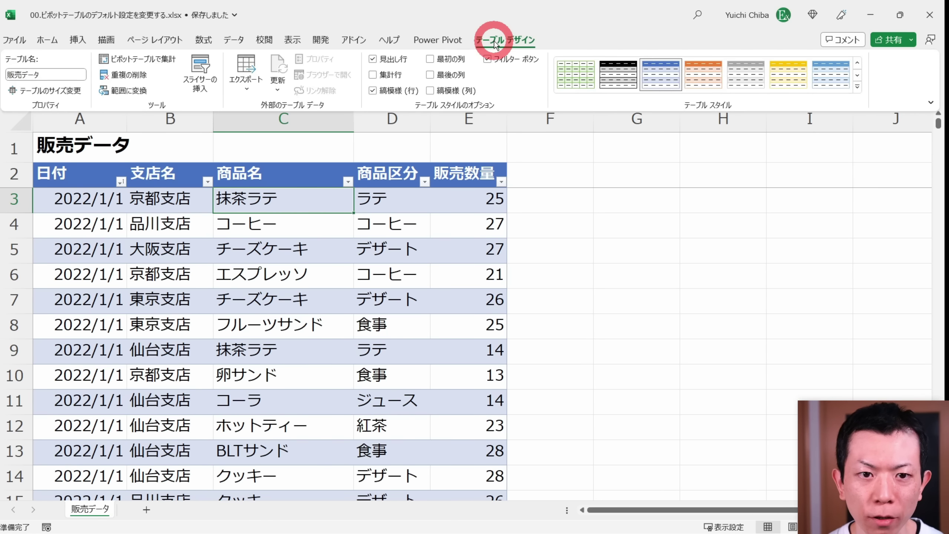
- Create an empty PivotTable from the 販売データ table on a new worksheet
left_click(140, 59)
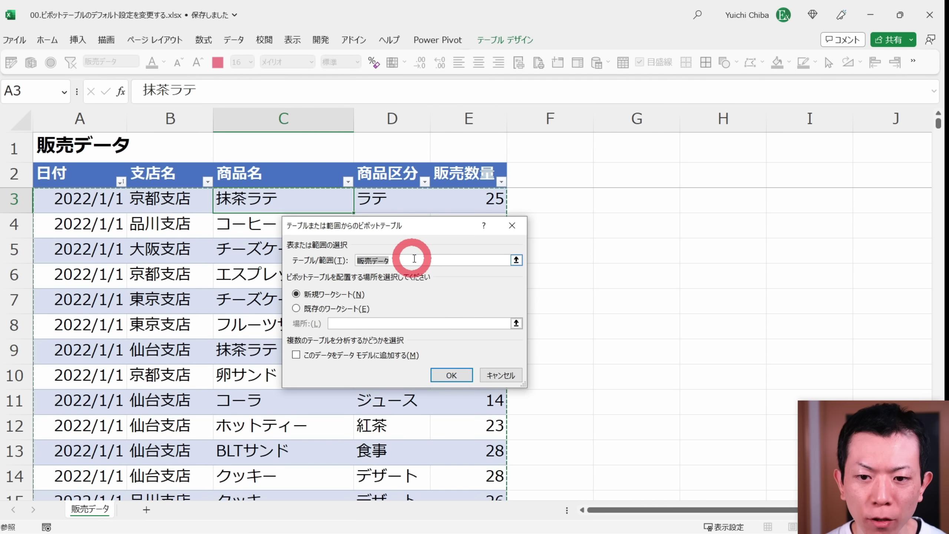
left_click_drag(382, 256, 406, 258)
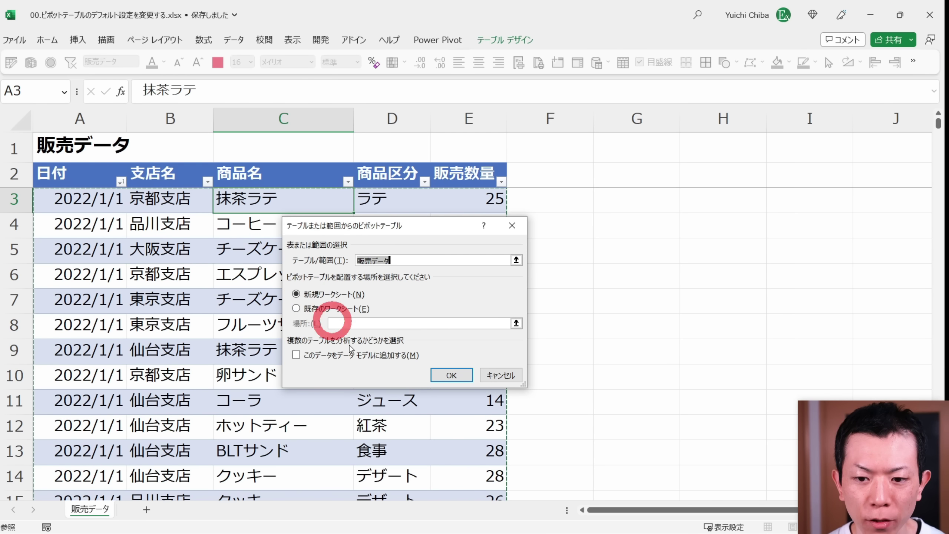
left_click(453, 375)
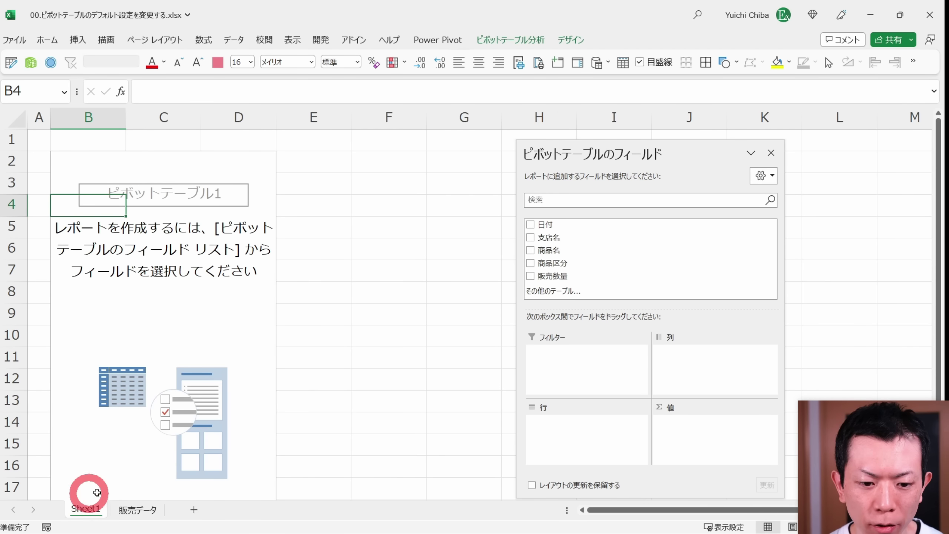
- Sum 販売数量 in the values area and format it with thousands separators
left_click(81, 165)
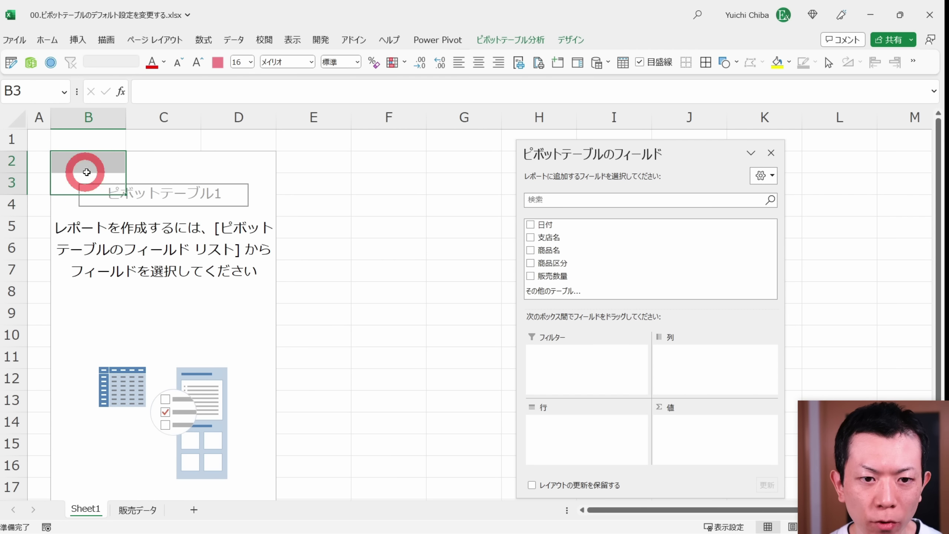
left_click(220, 295)
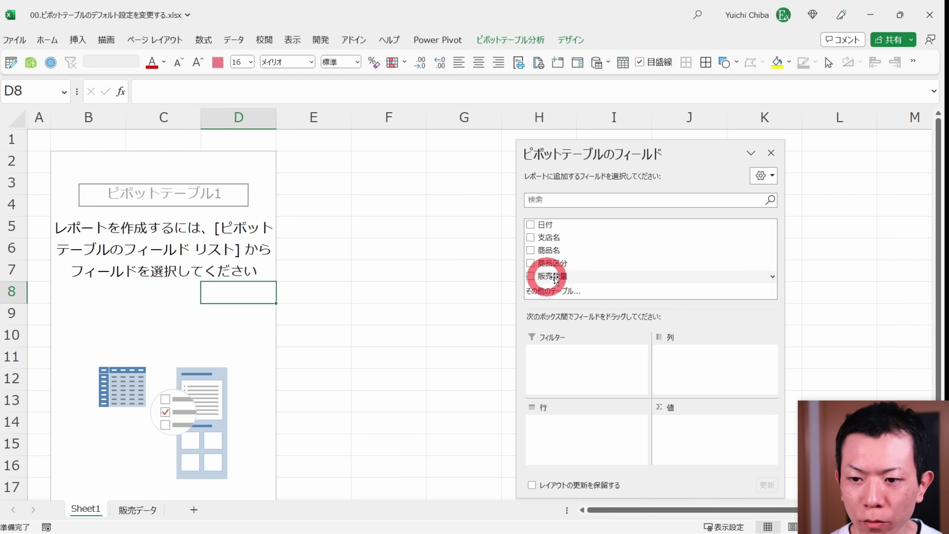
mouse_move(554, 279)
left_mouse_down()
mouse_move(689, 436)
mouse_move(698, 435)
left_mouse_up()
left_click(88, 183)
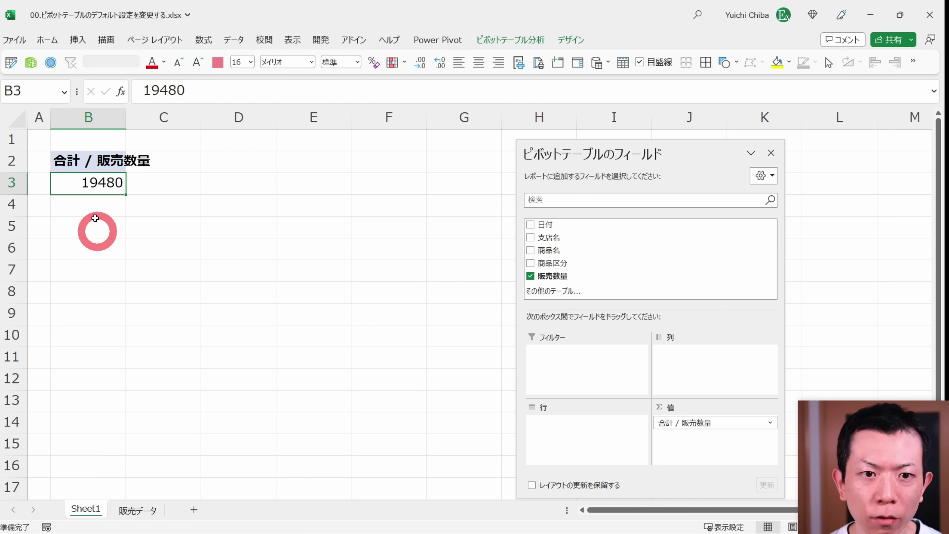
key("ctrl+shift+1")
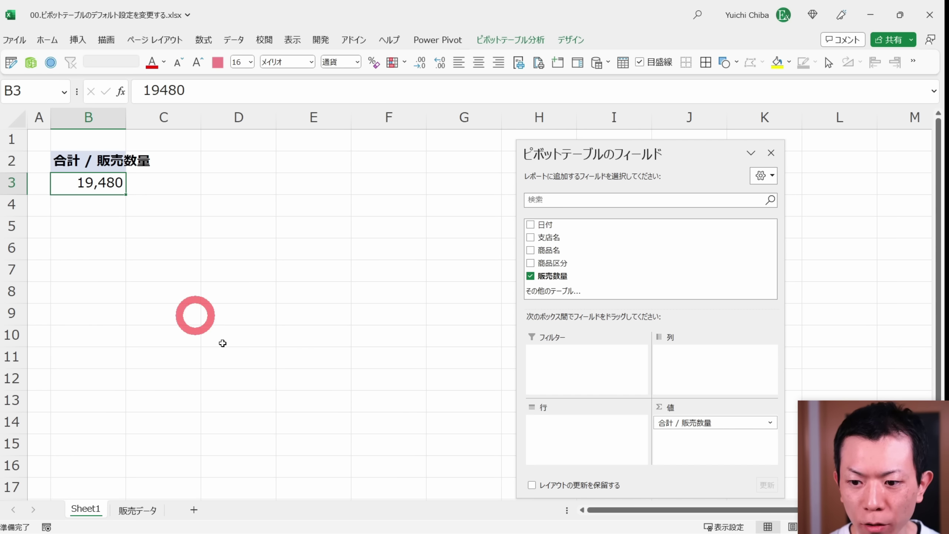
- Add 商品区分 to rows and 支店名 to columns, and widen column C for product names
mouse_move(560, 262)
left_mouse_down()
mouse_move(566, 439)
mouse_move(570, 430)
mouse_move(575, 439)
left_mouse_up()
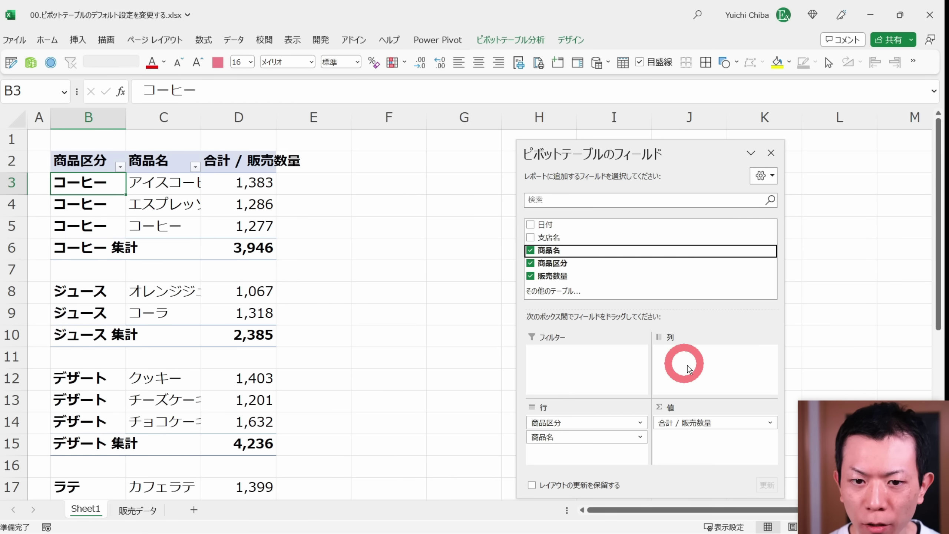
mouse_move(549, 238)
left_mouse_down()
mouse_move(606, 311)
mouse_move(687, 368)
left_mouse_up()
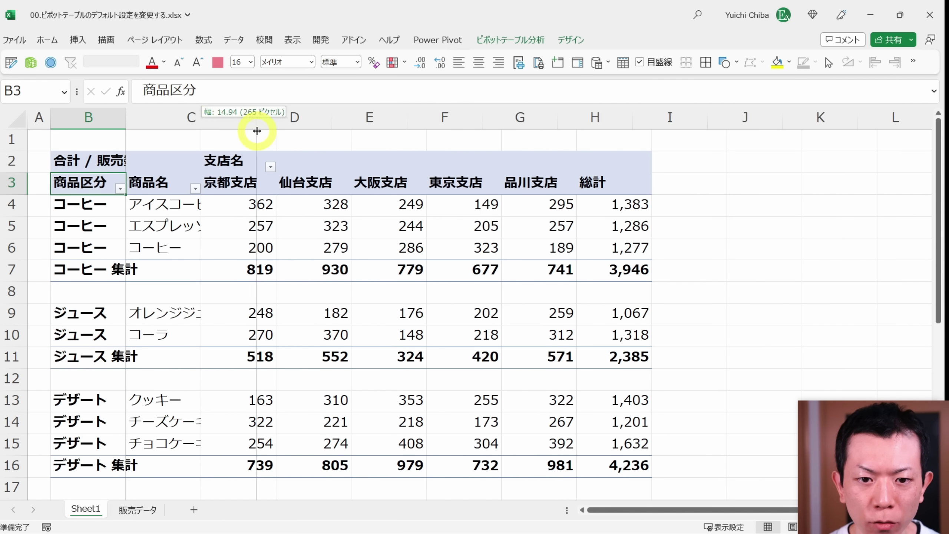
left_click_drag(201, 125, 244, 123)
left_click(281, 205)
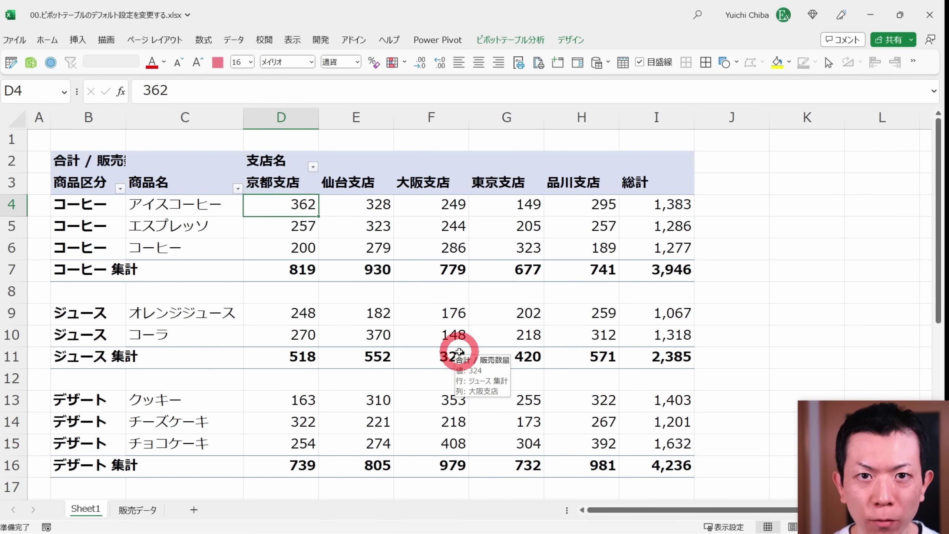
left_click_drag(82, 204, 85, 465)
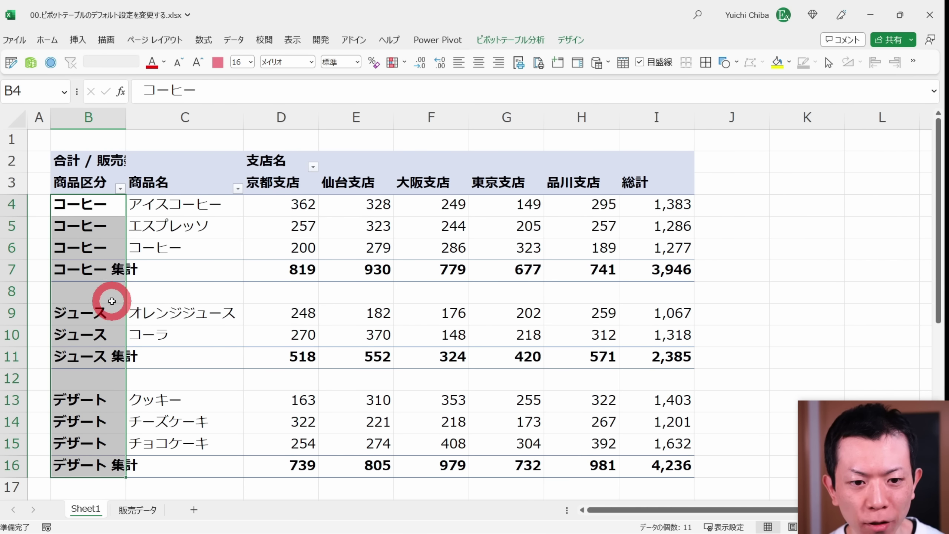
left_click(86, 270)
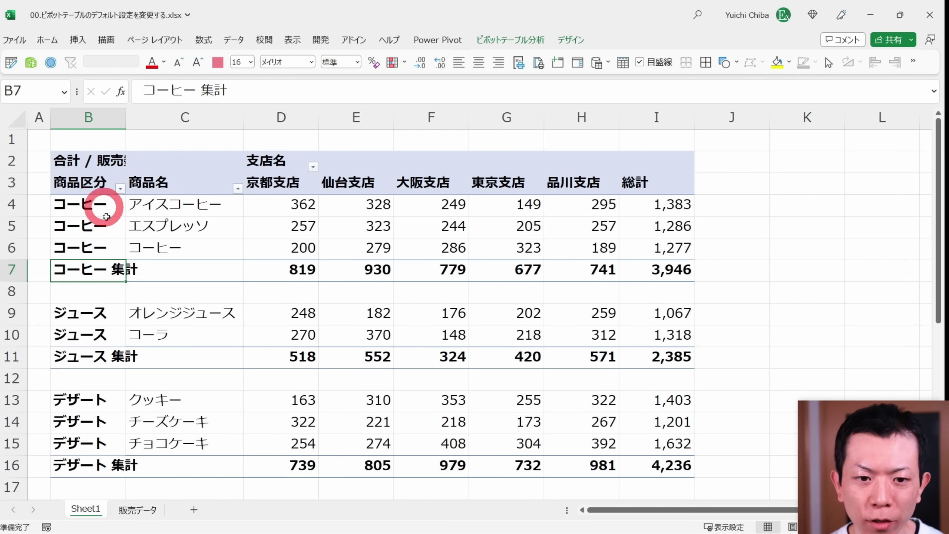
left_click(14, 294)
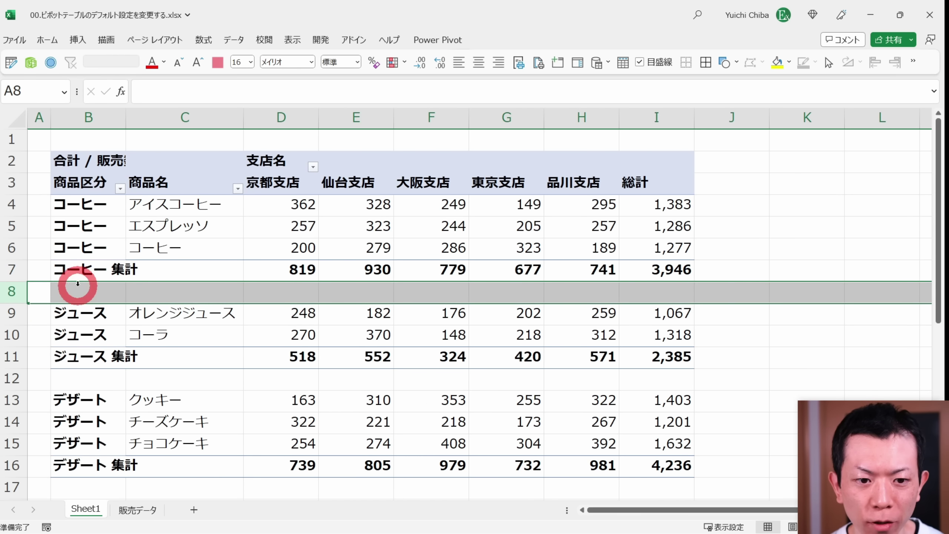
left_click(399, 293)
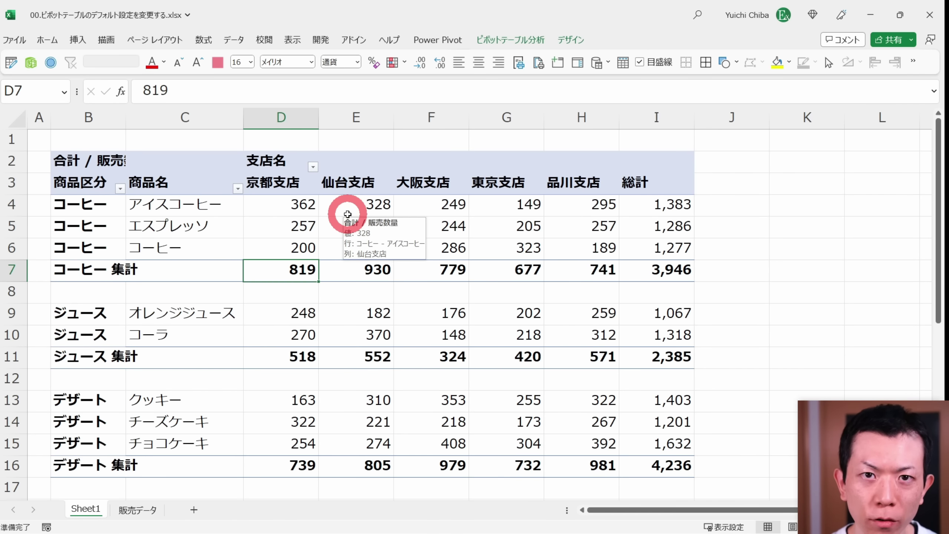
- Build a new PivotTable from the 販売データ table on a new sheet
left_click(138, 509)
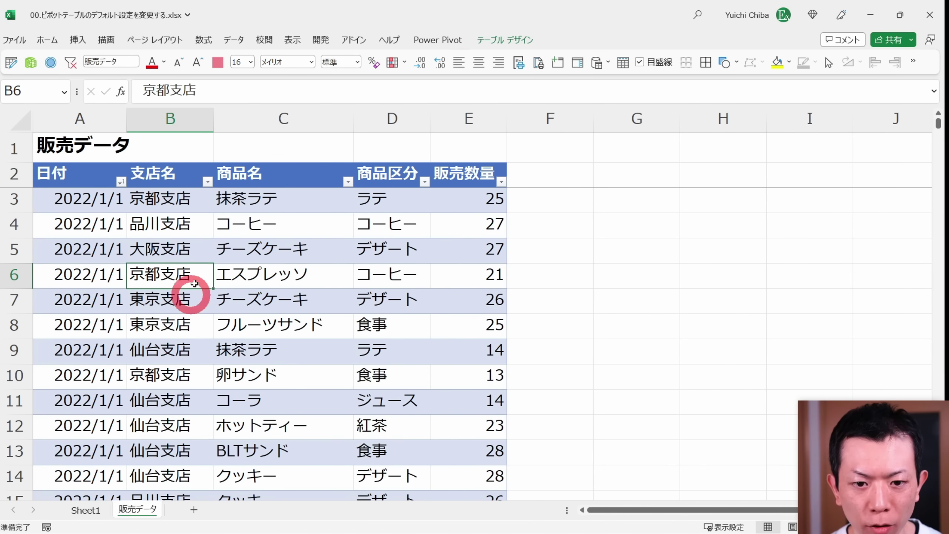
left_click(504, 40)
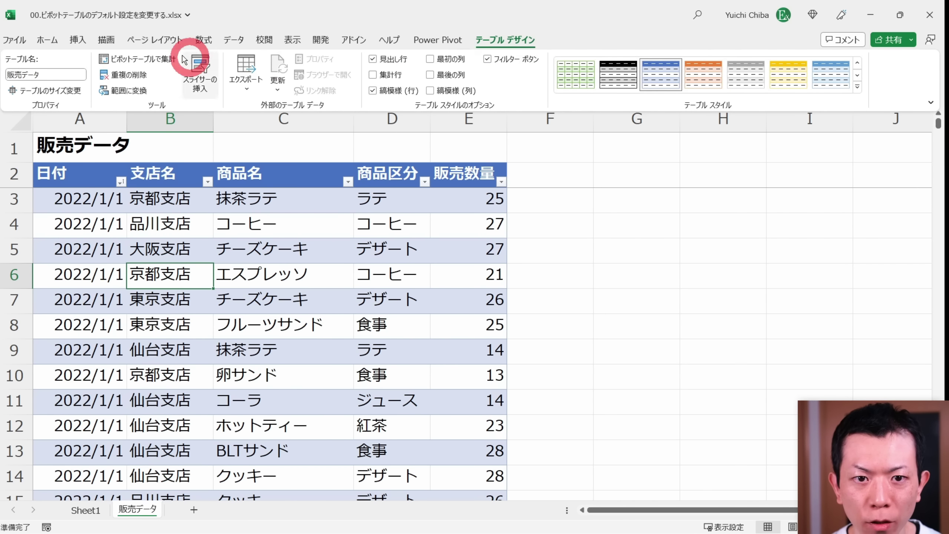
left_click(150, 60)
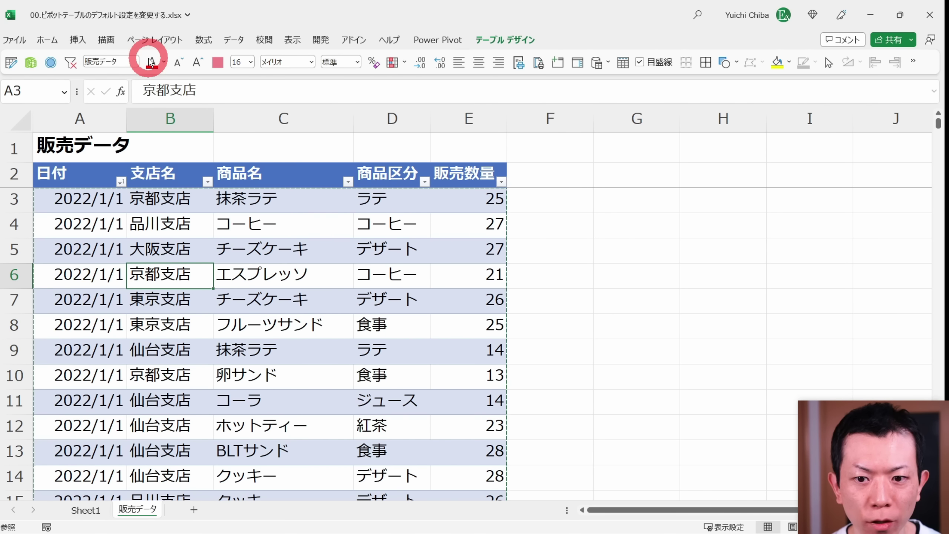
left_click(437, 381)
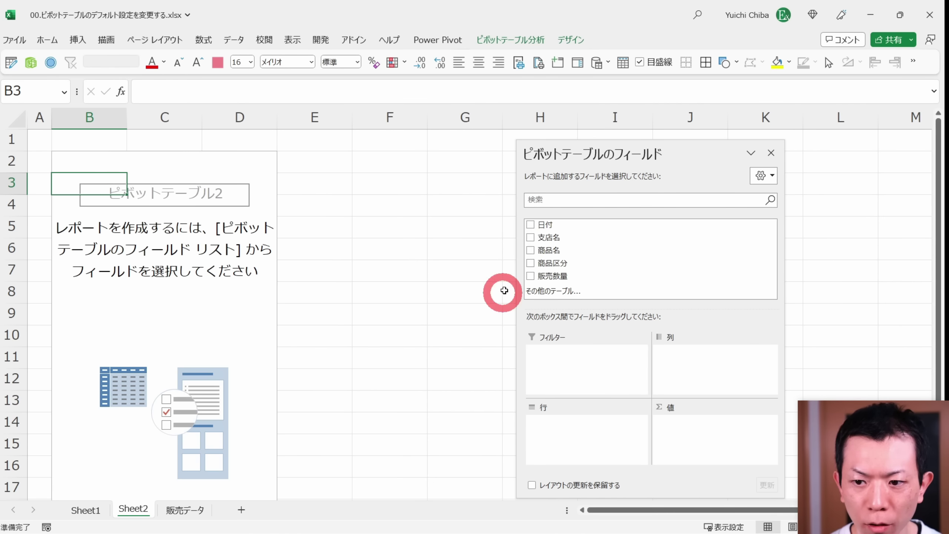
- Put 販売数量 in values, 商品区分 and 商品名 in rows, and 支店名 in columns
left_click_drag(563, 278, 699, 424)
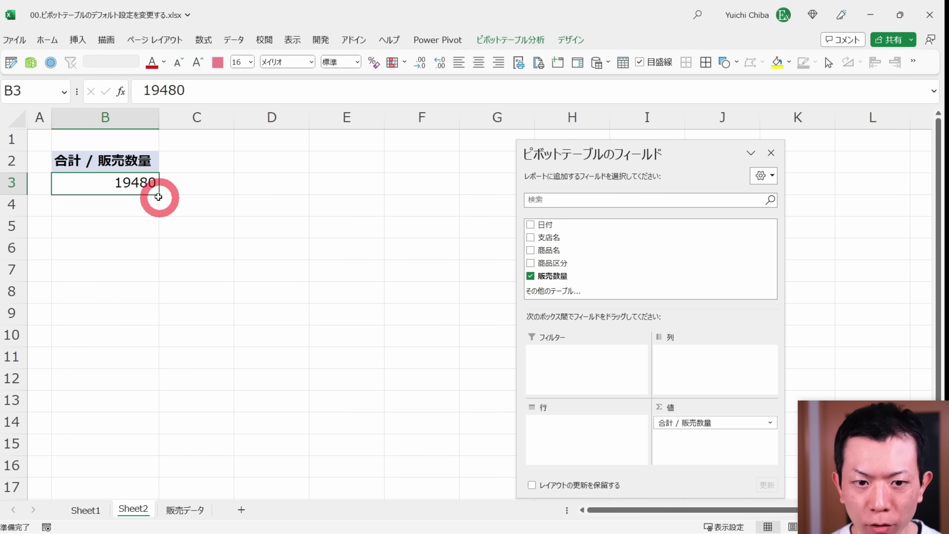
left_click_drag(553, 263, 572, 430)
left_click_drag(549, 250, 561, 438)
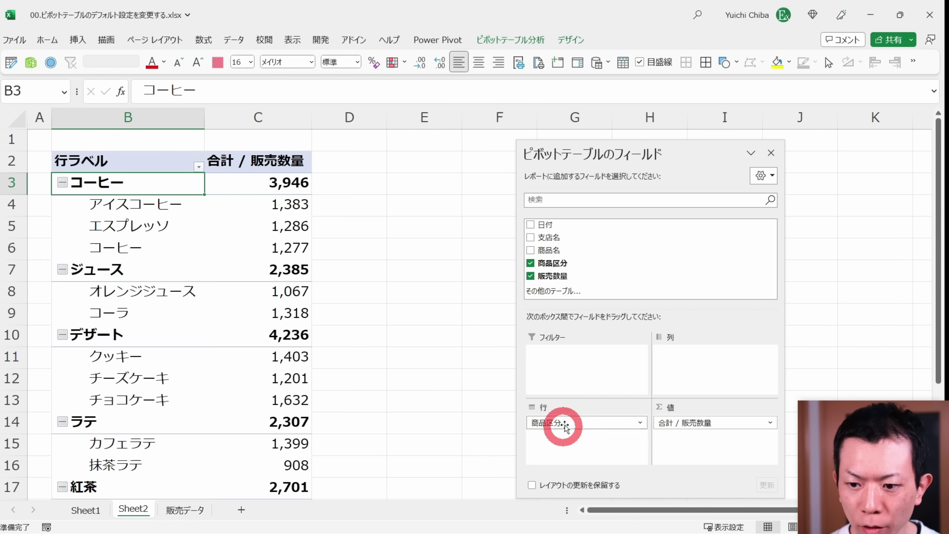
left_click_drag(563, 241, 699, 372)
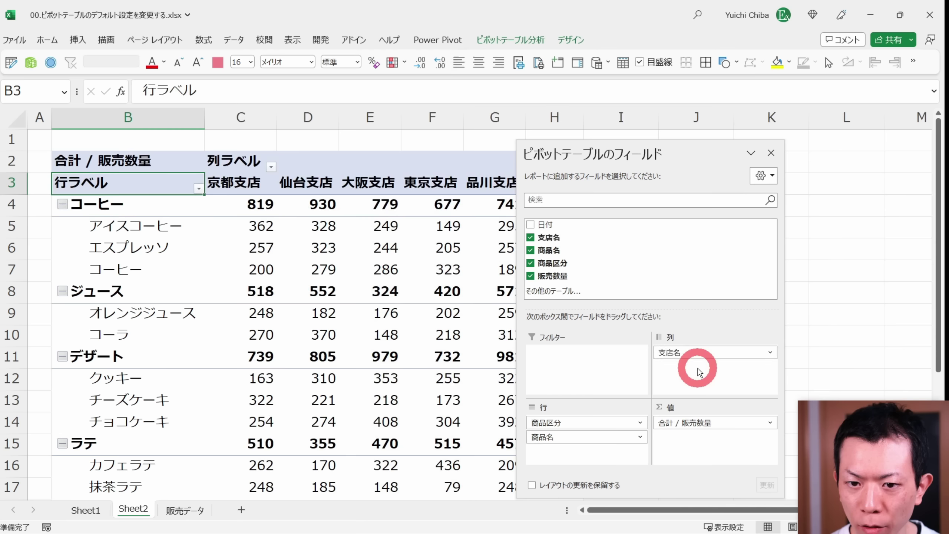
left_click(271, 140)
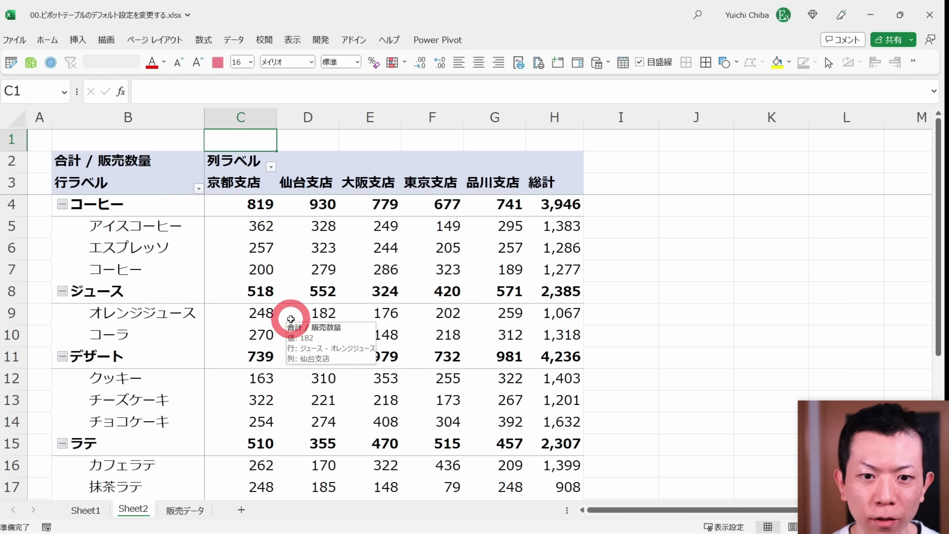
- Compare the compact Sheet2 PivotTable with the Sheet1 one, checking the 京都支店 コーヒー total
scroll(337, 355, "down", 1)
scroll(392, 373, "up", 1)
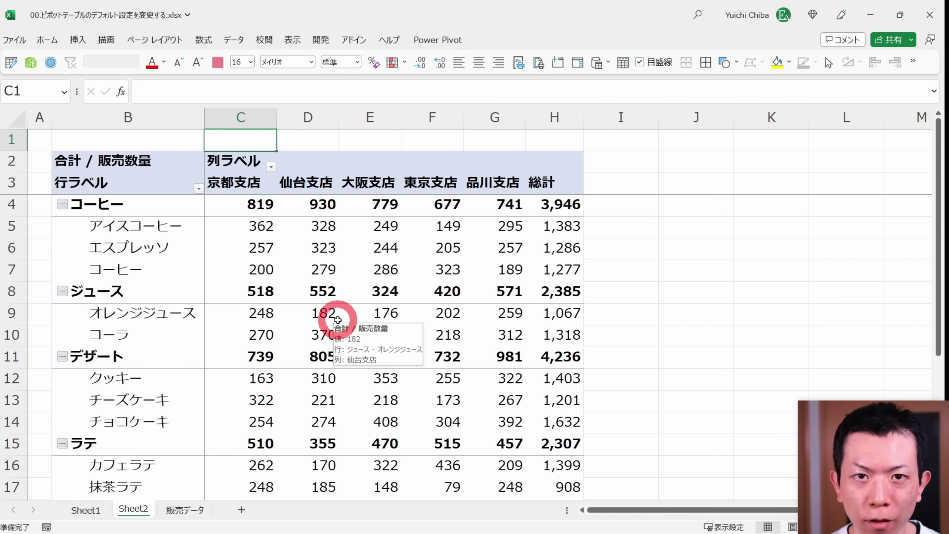
key("ctrl+Page_Up")
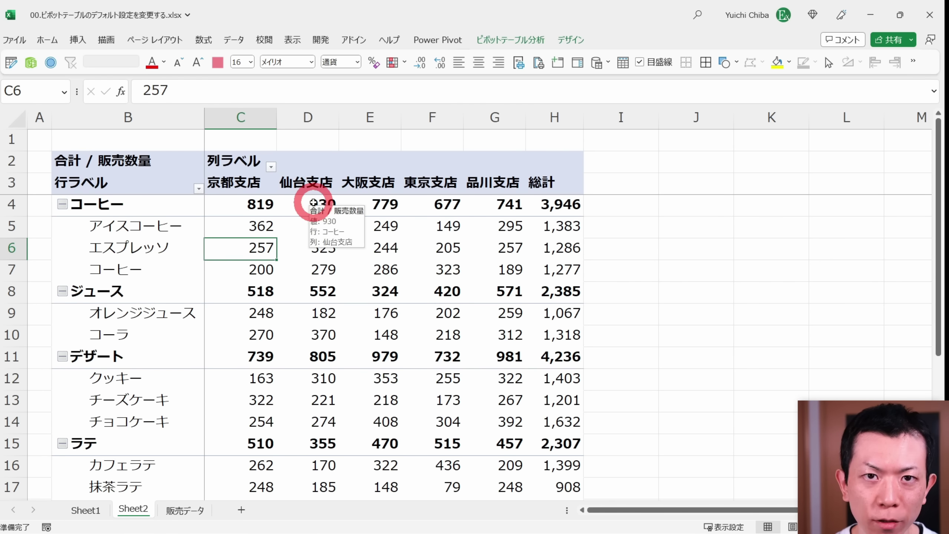
left_click(224, 204)
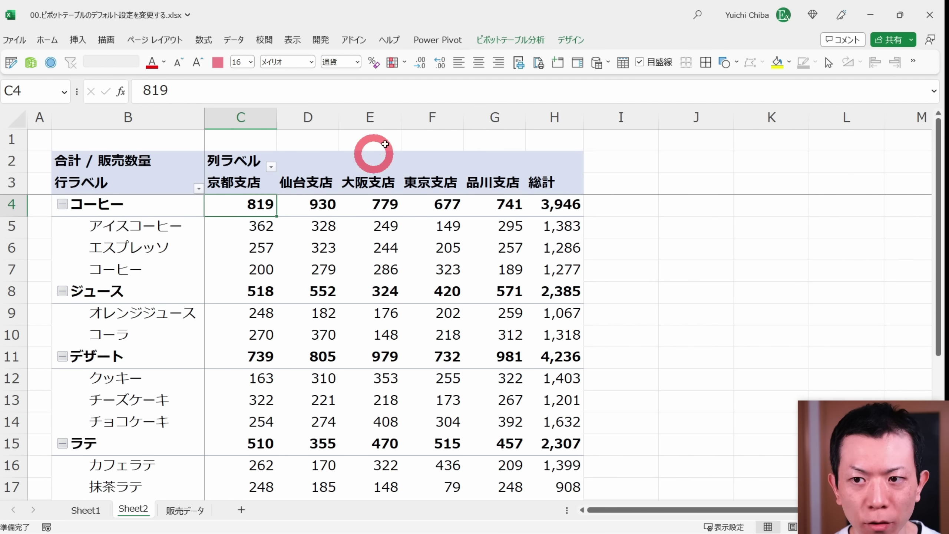
left_click(571, 39)
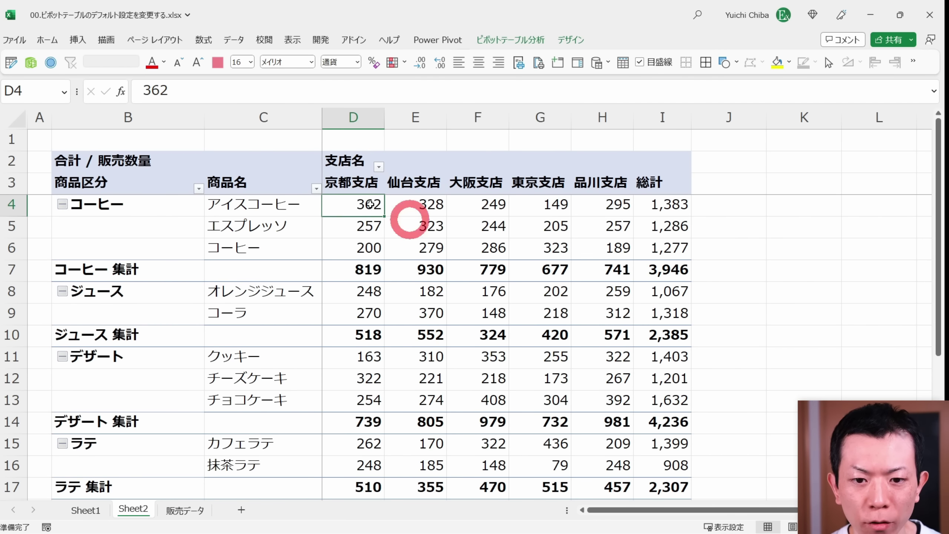
- Inspect the empty 商品区分 cells under each category label in column B
left_click(93, 204)
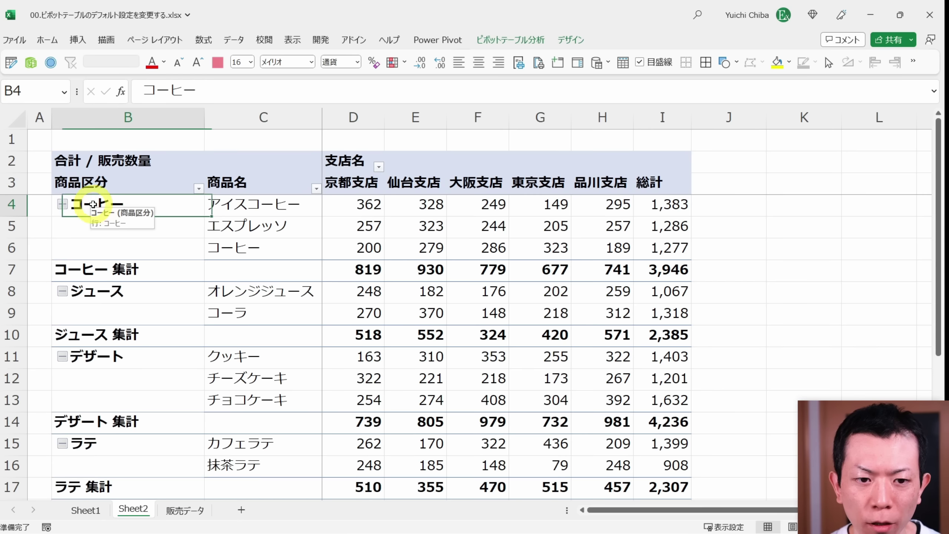
left_click_drag(93, 233, 96, 248)
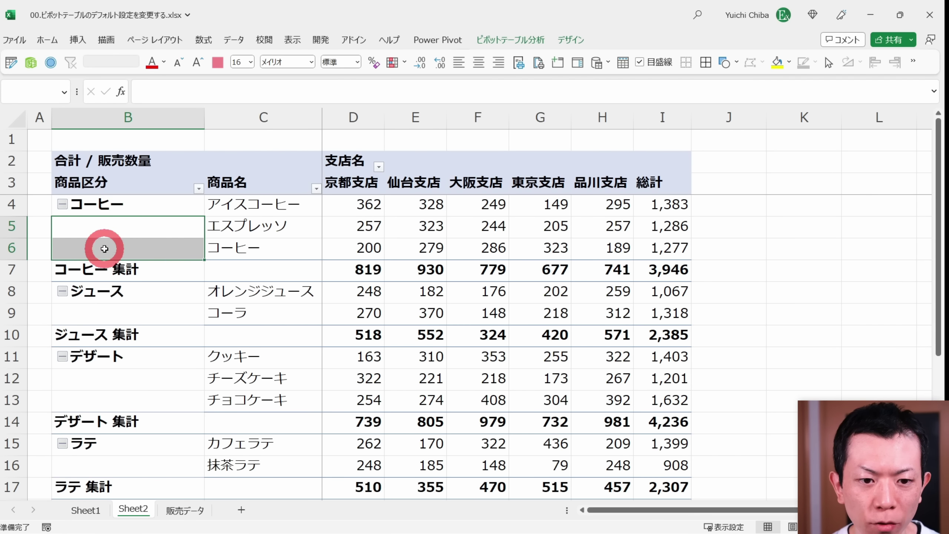
left_click(85, 313)
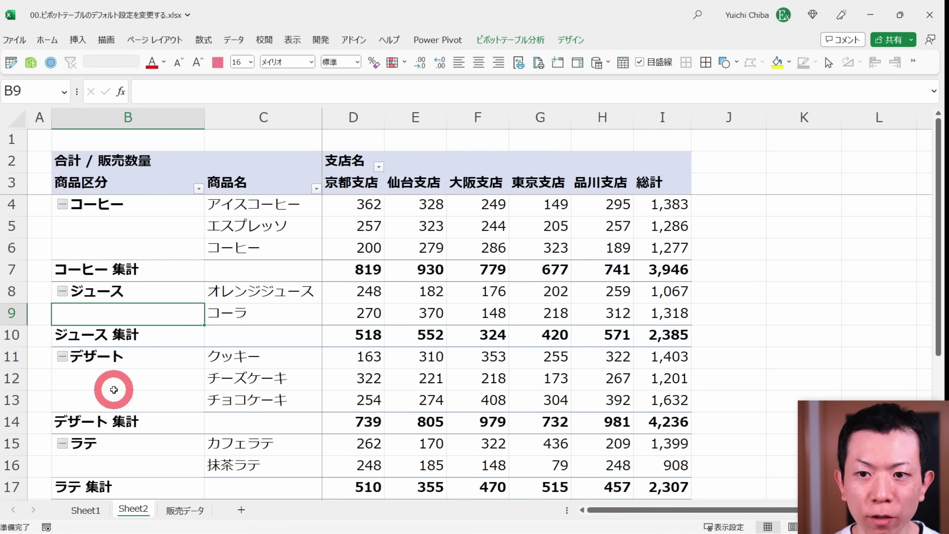
left_click(571, 40)
left_click(85, 84)
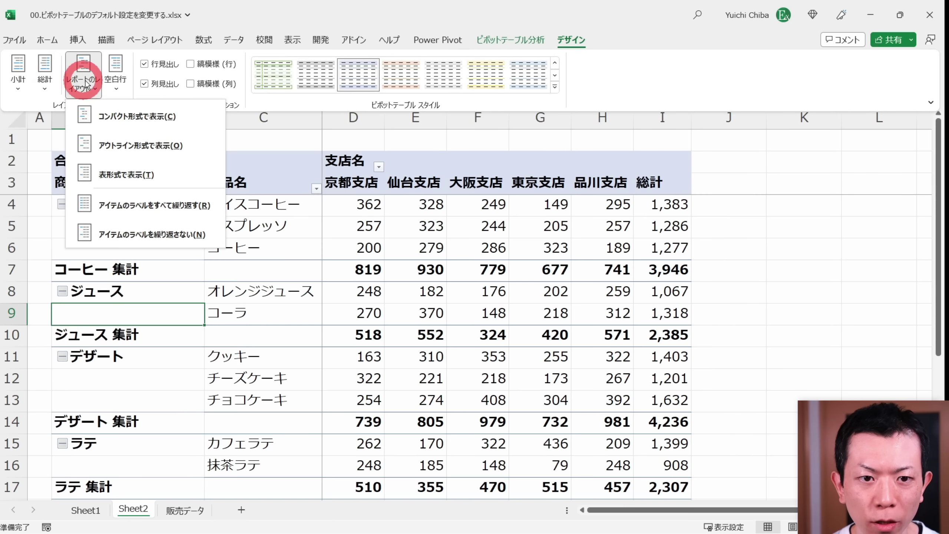
- Repeat all item labels so every product row shows its 商品区分
left_click(130, 211)
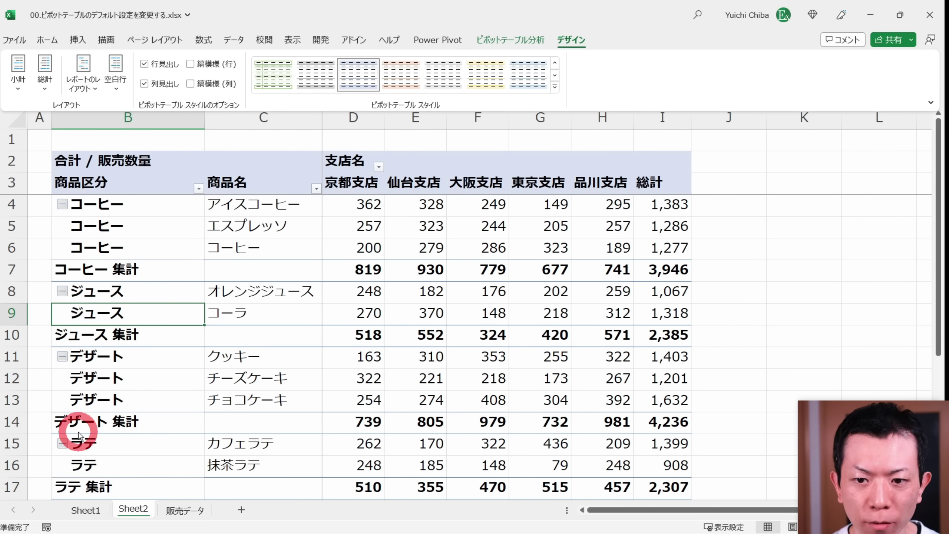
key("ctrl+F1")
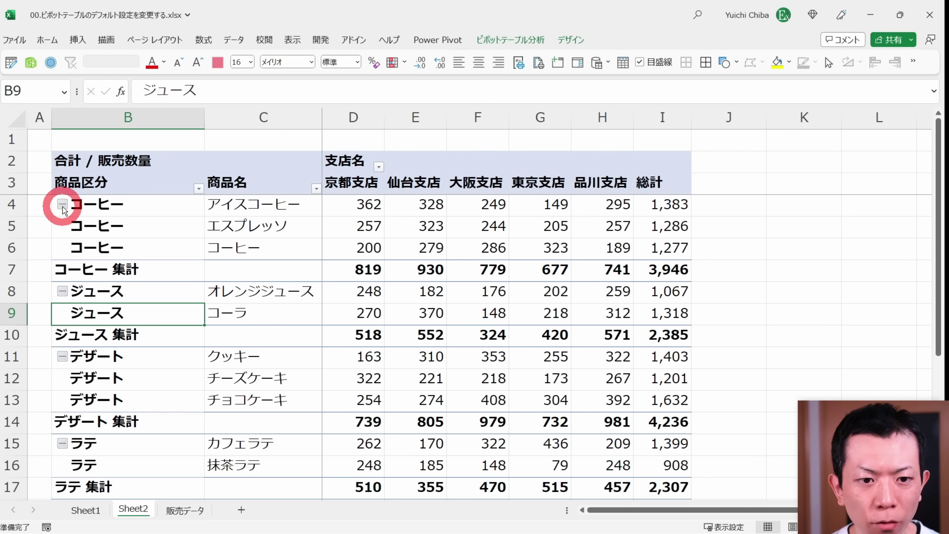
left_click(62, 204)
left_click(62, 204)
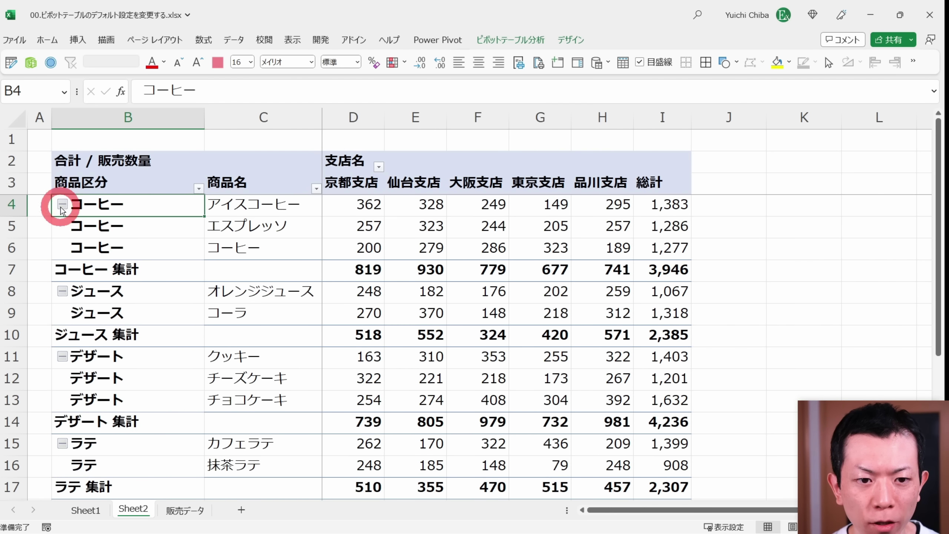
- Turn off the +/- expand/collapse buttons in the PivotTable
left_click(510, 40)
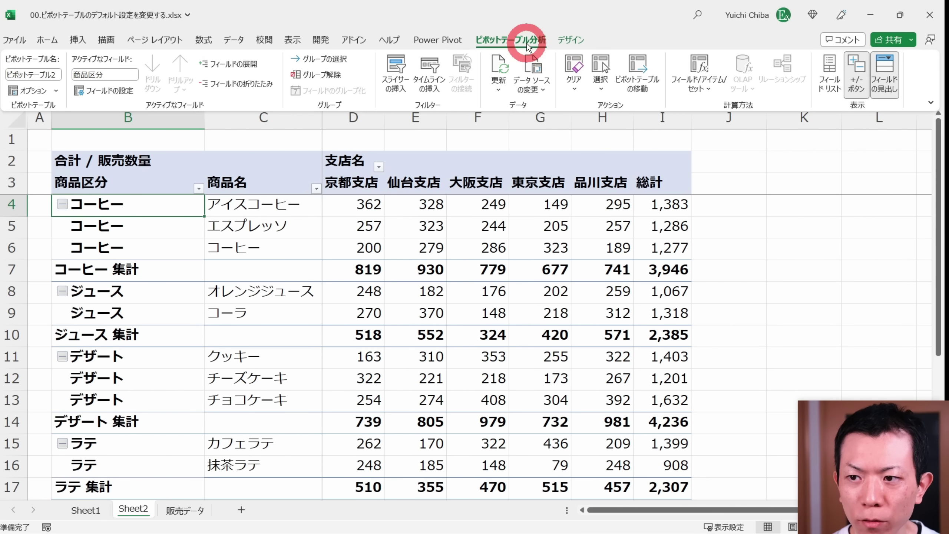
left_click(857, 84)
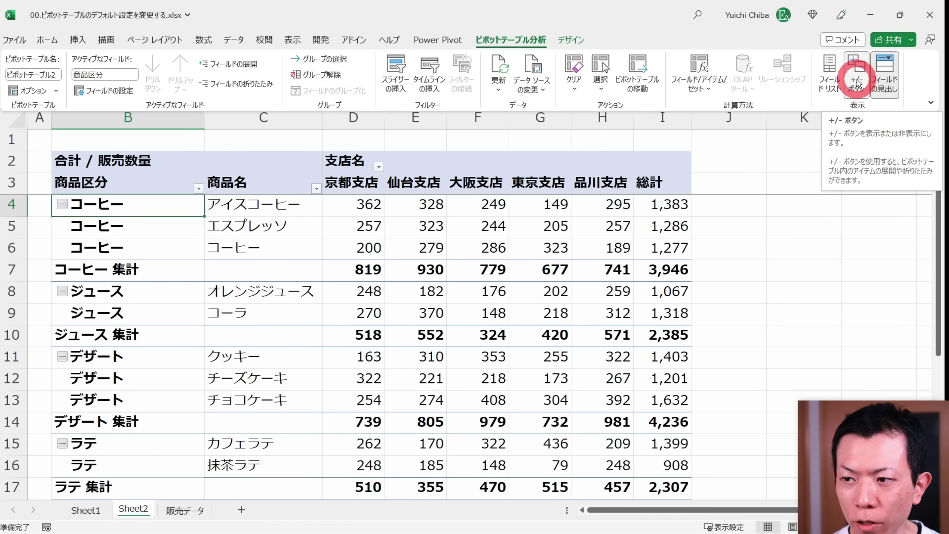
left_click(54, 210)
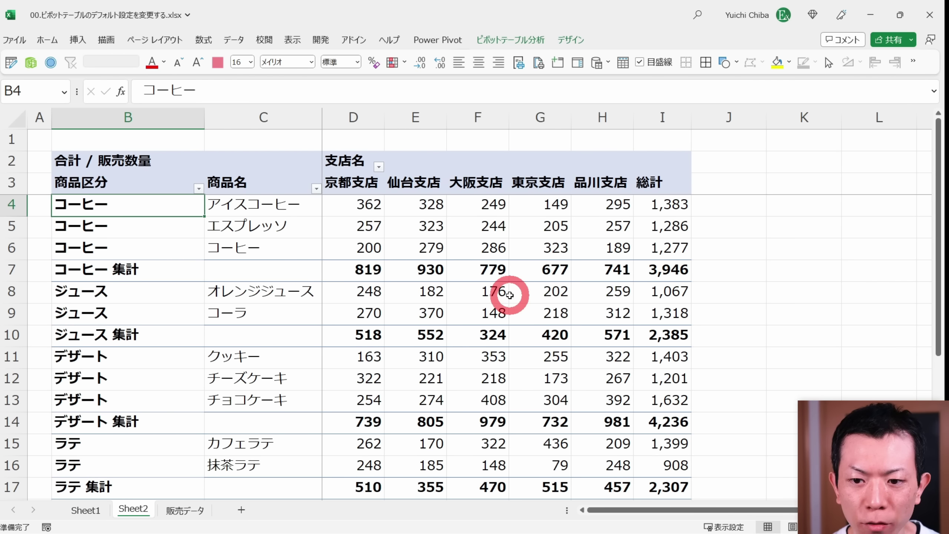
left_click(531, 269)
- Insert a blank line after each item and check the new blank rows 8 and 12
left_click(571, 40)
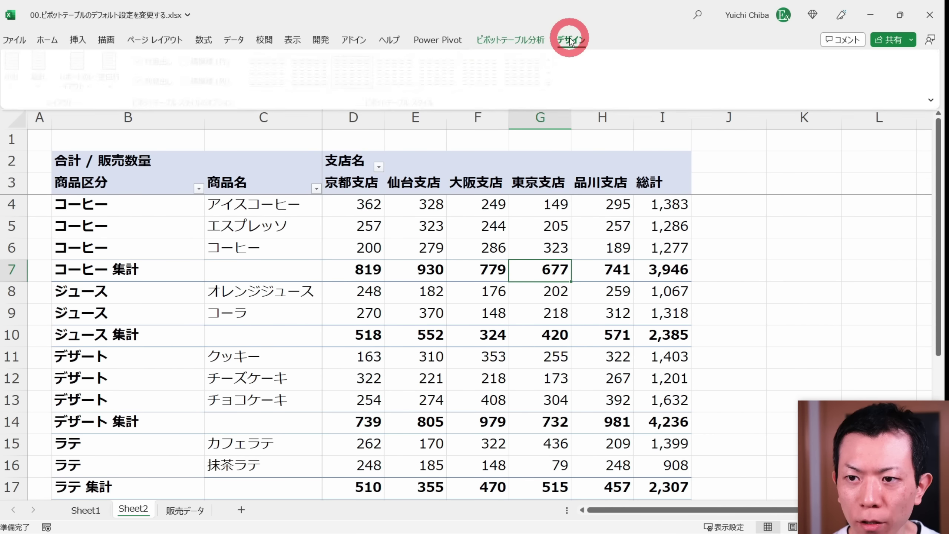
left_click(115, 81)
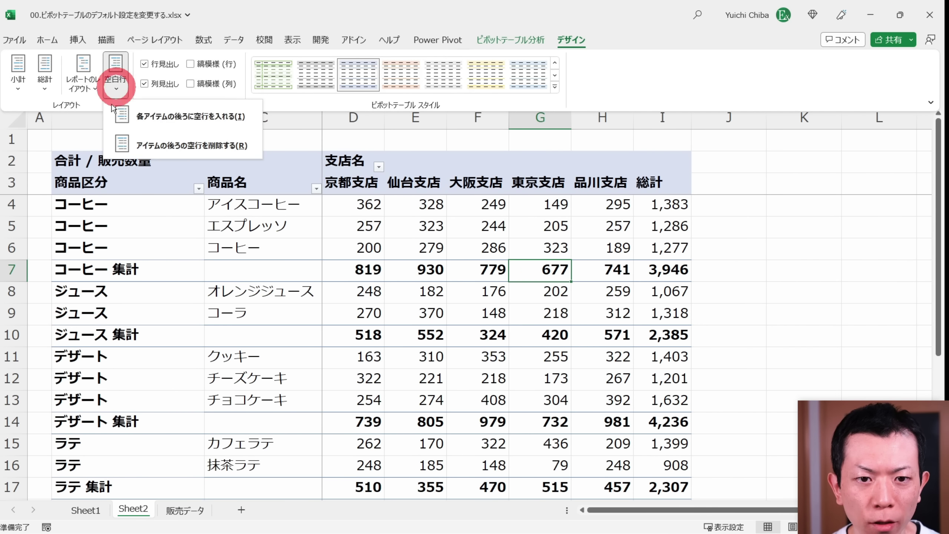
left_click(239, 119)
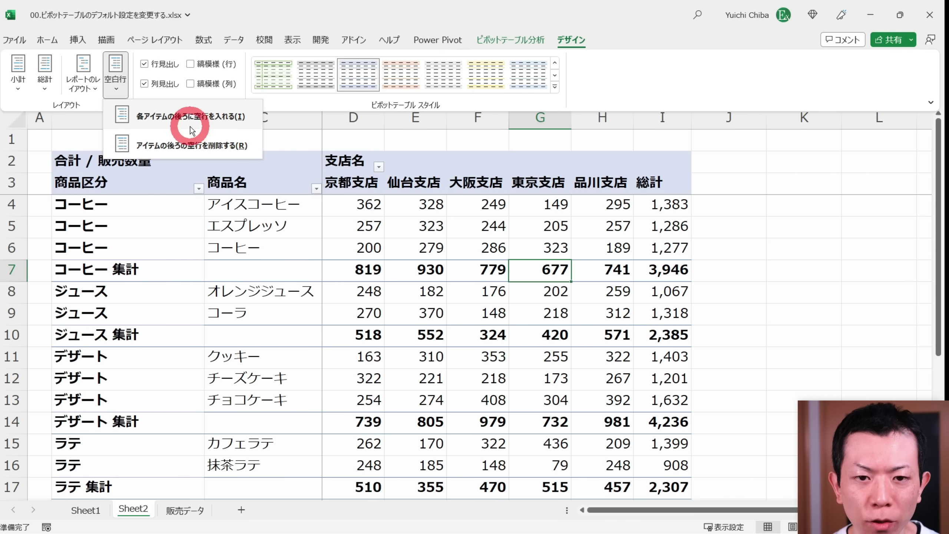
left_click(70, 291)
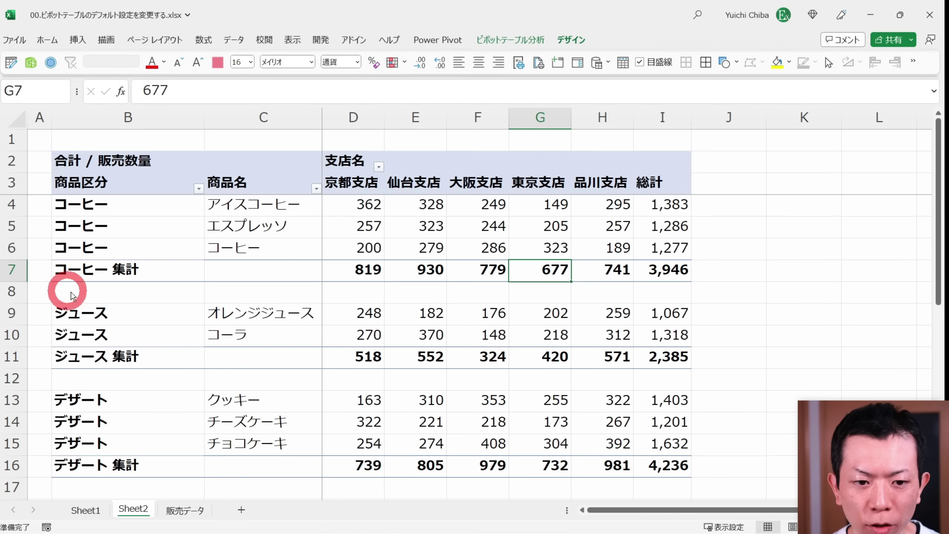
left_click(104, 384)
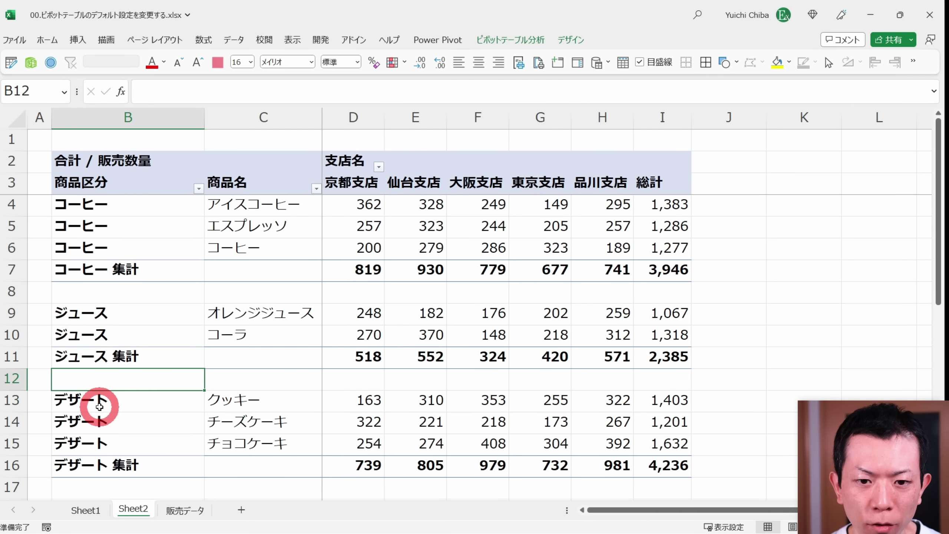
left_click(451, 390)
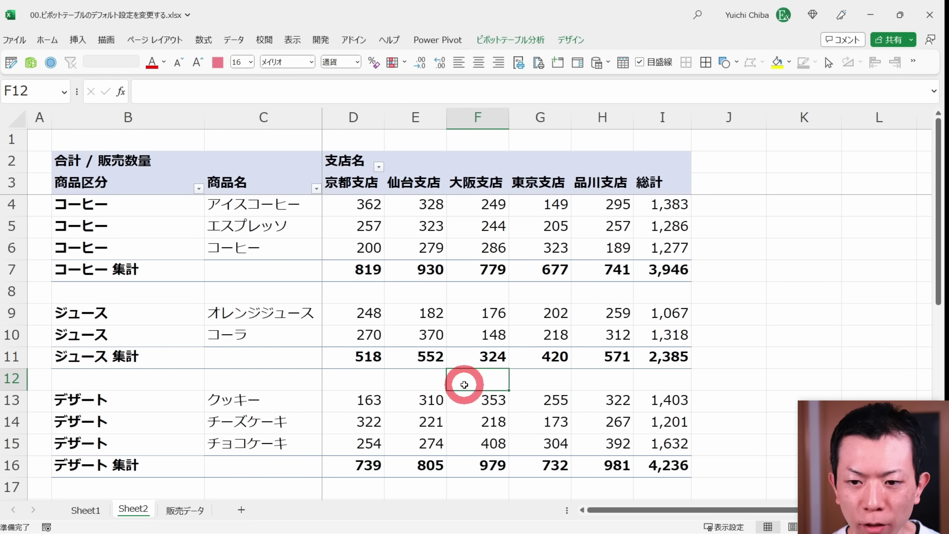
right_click(363, 226)
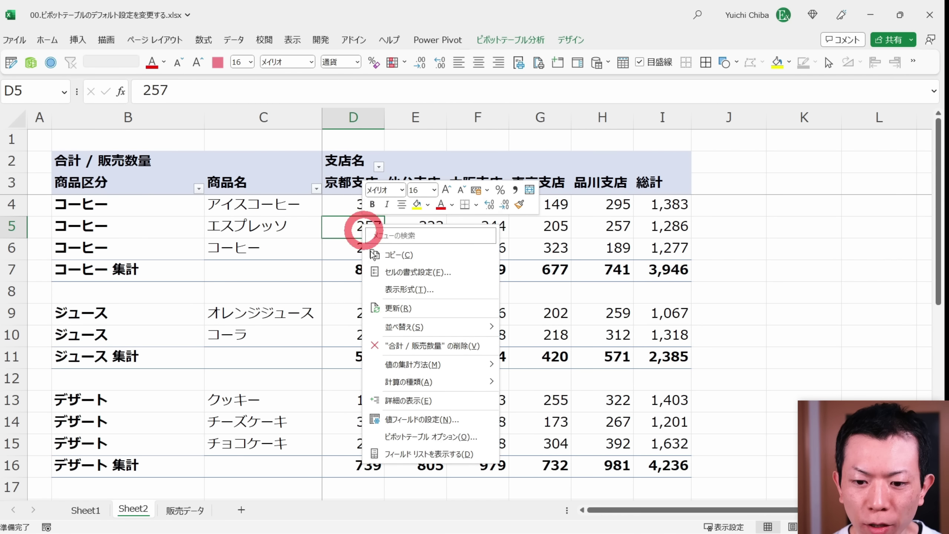
- Uncheck 'Autofit column widths on update' in PivotTable Options and apply it
left_click(476, 438)
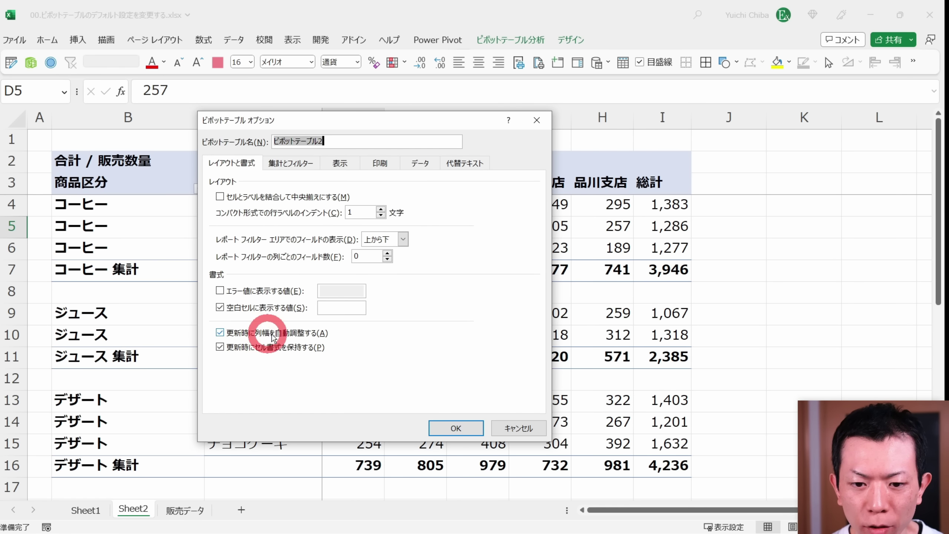
left_click(220, 332)
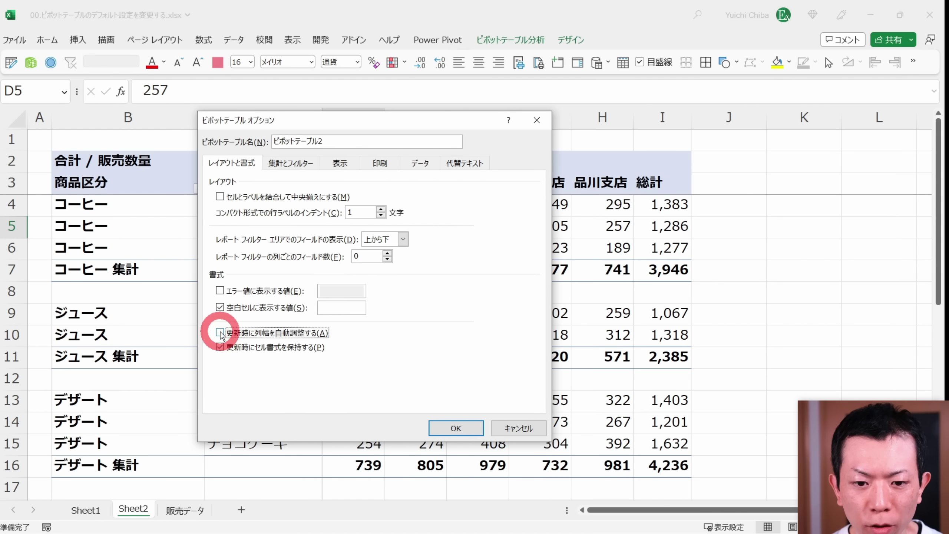
left_click(260, 126)
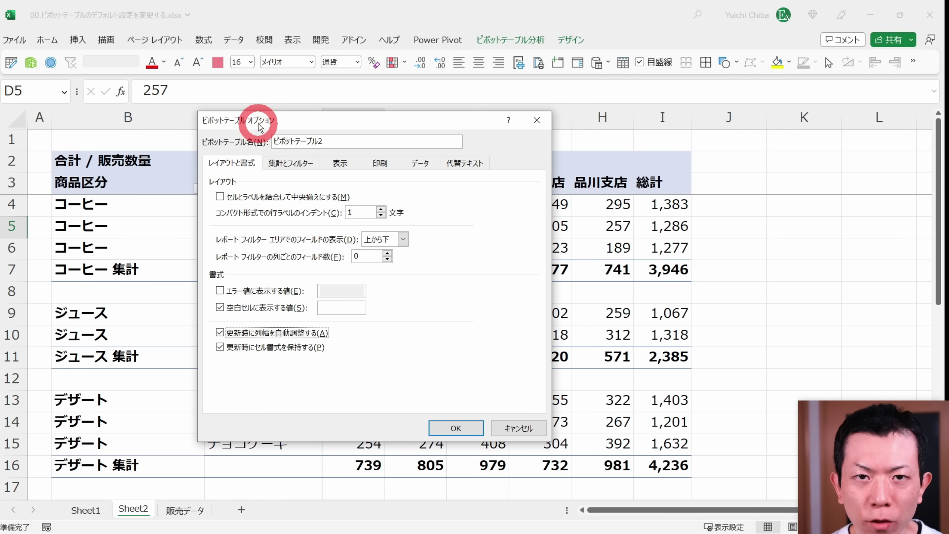
left_click_drag(260, 123, 336, 348)
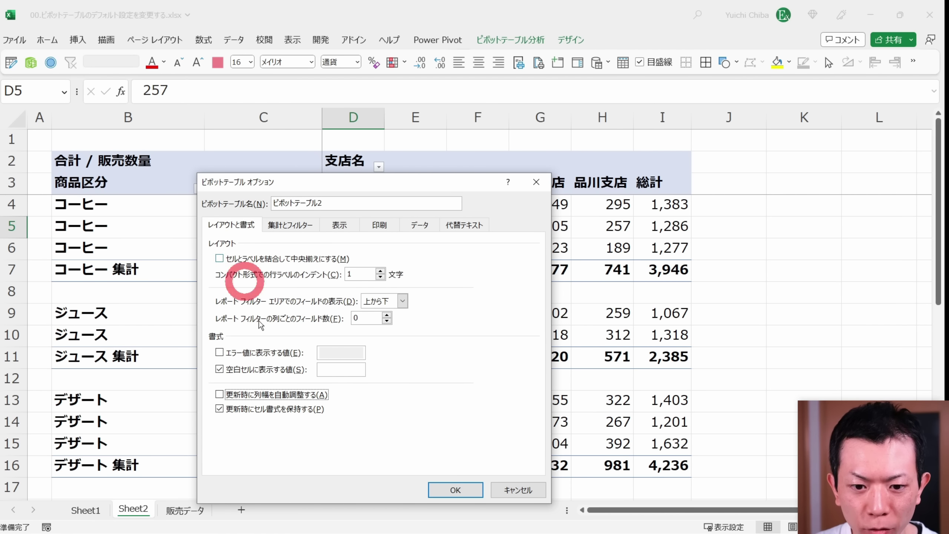
left_click(455, 491)
left_click(263, 293)
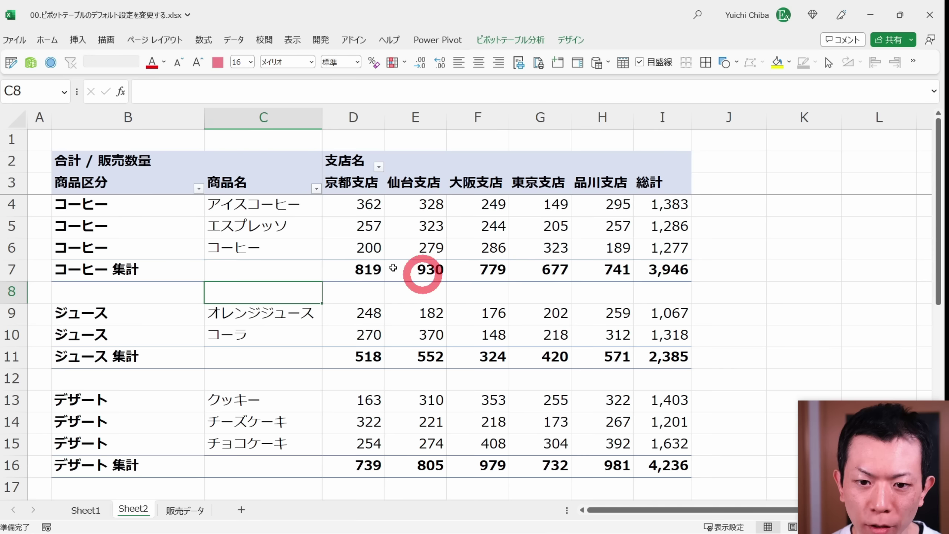
left_click(351, 248)
left_click(270, 223)
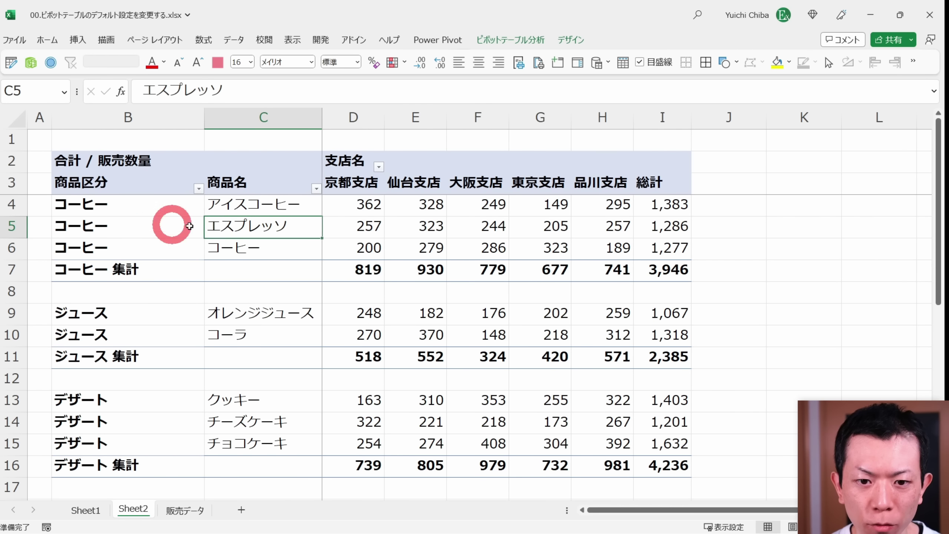
- Open the Edit Default Layout dialog from the Data page of Excel Options
left_click(19, 41)
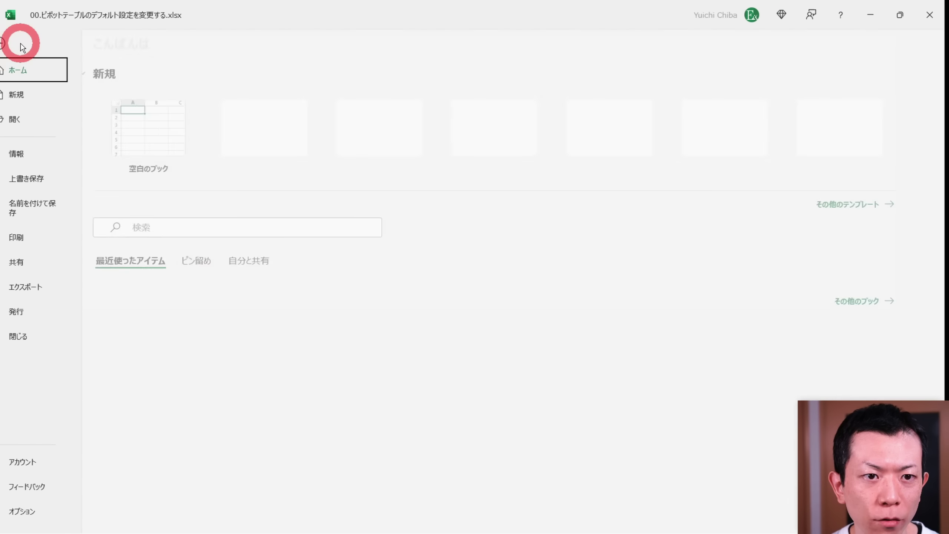
left_click(37, 510)
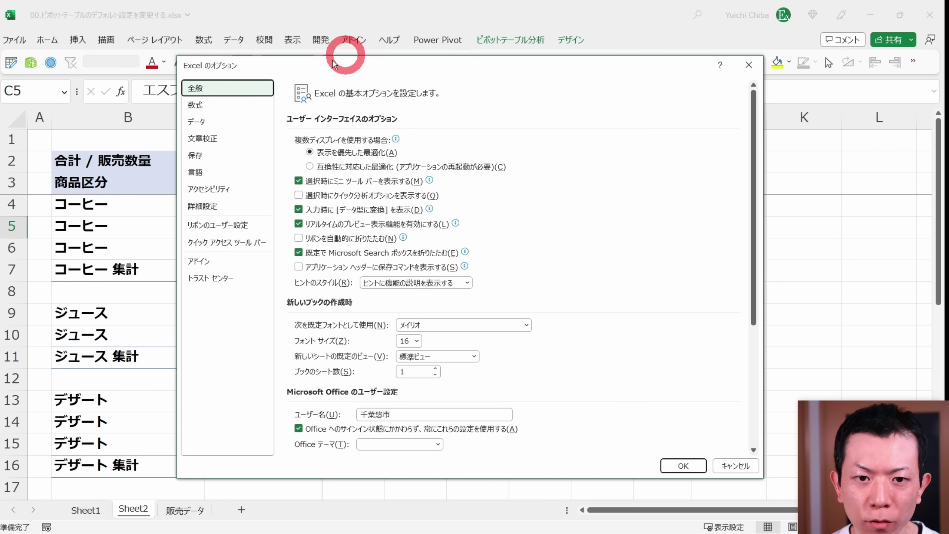
left_click(190, 124)
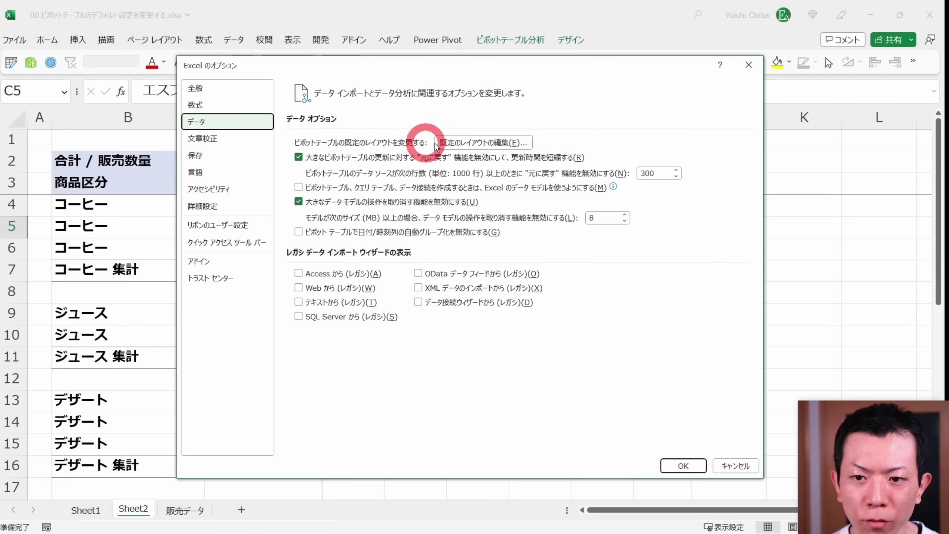
left_click(485, 144)
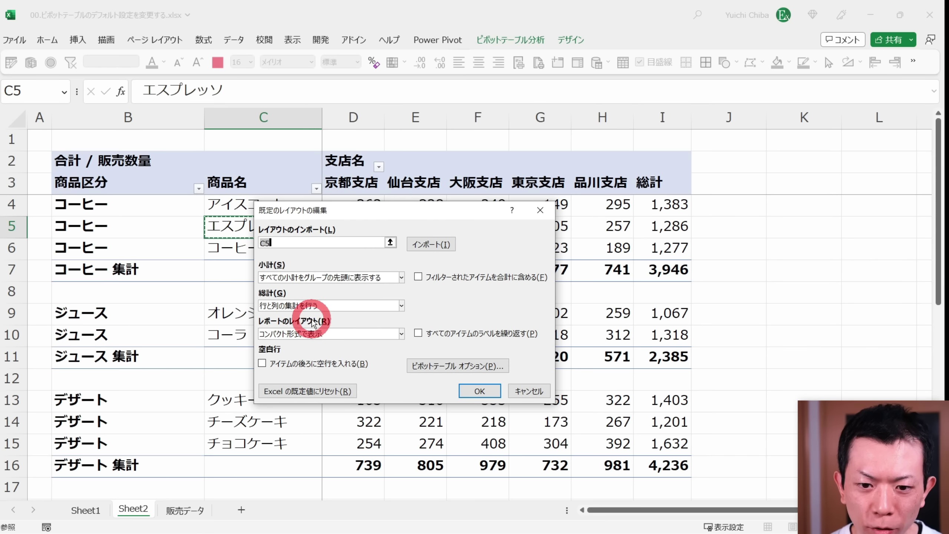
- Import the Sheet2 PivotTable layout from cell C5 as the default and confirm both dialogs
left_click(310, 306)
left_click_drag(312, 332, 451, 308)
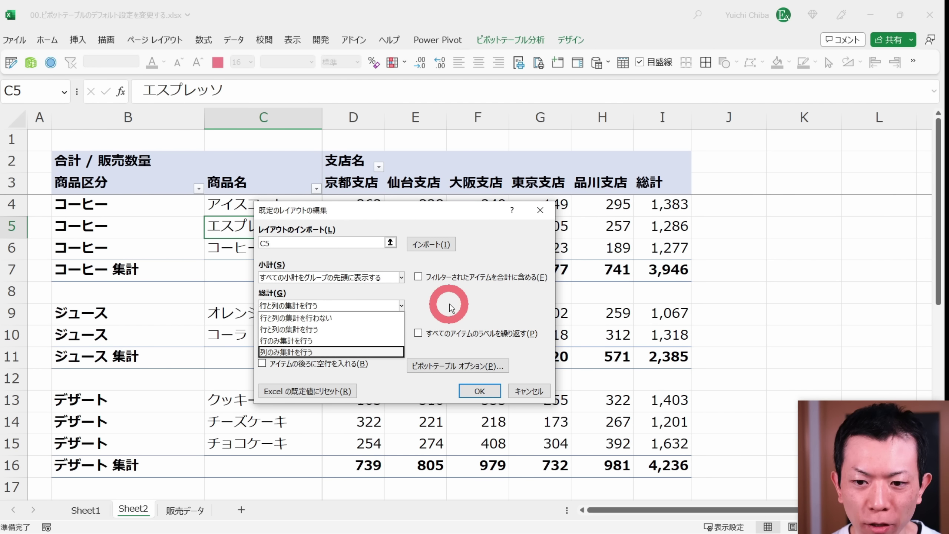
left_click(453, 306)
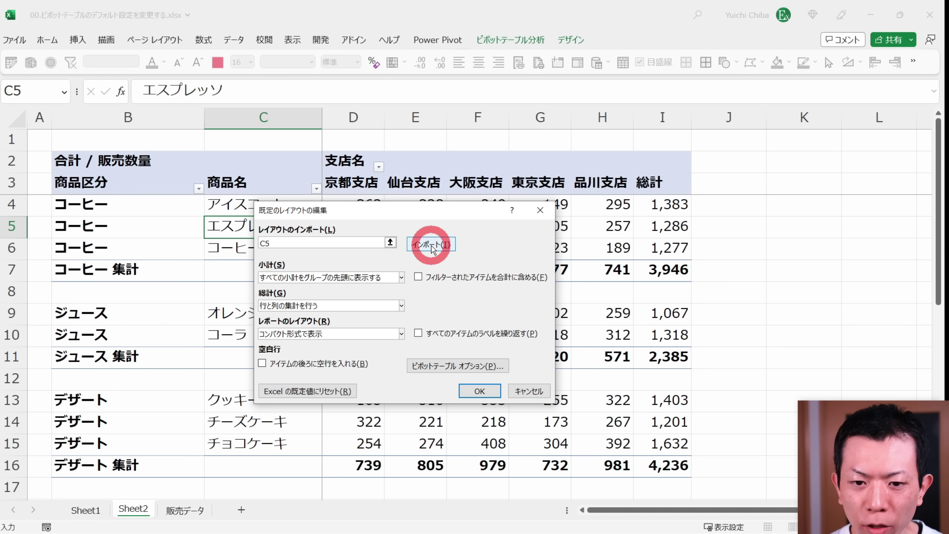
left_click(286, 243)
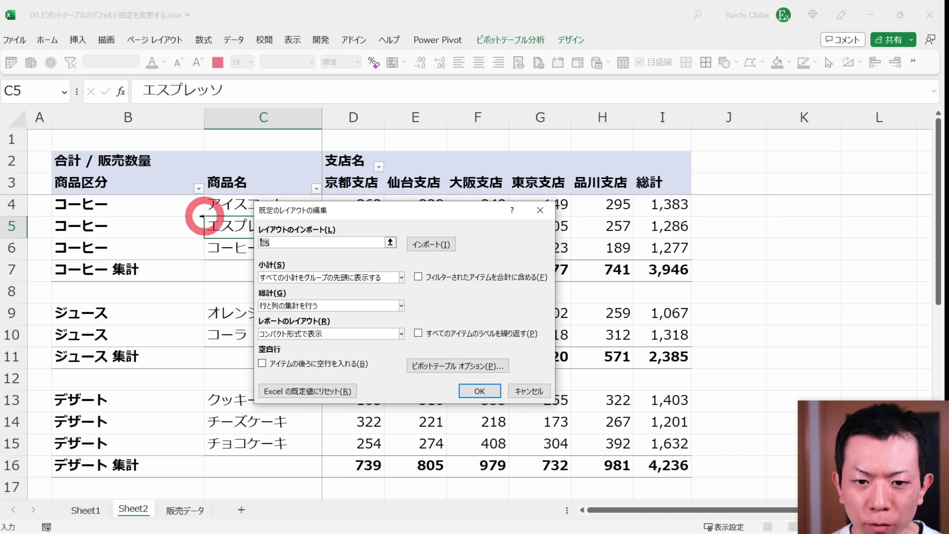
left_click(221, 229)
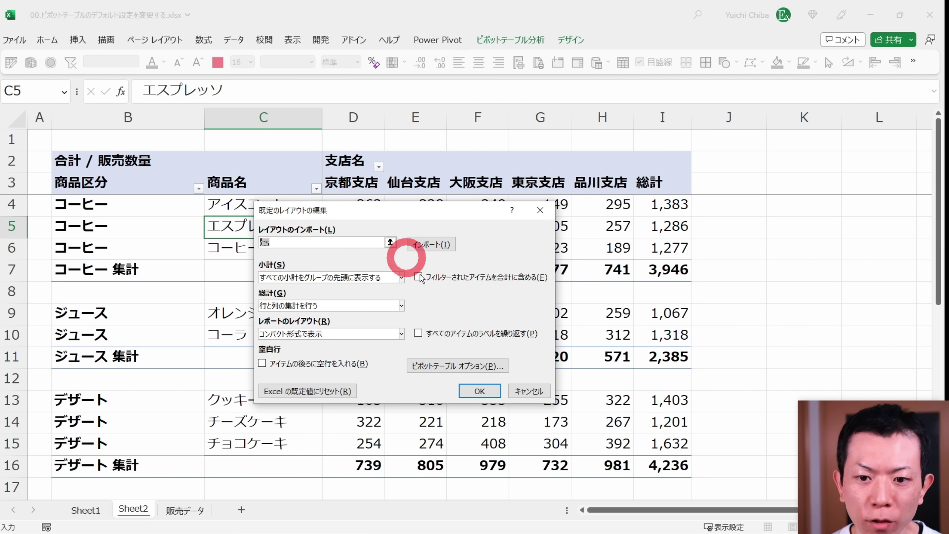
left_click(432, 246)
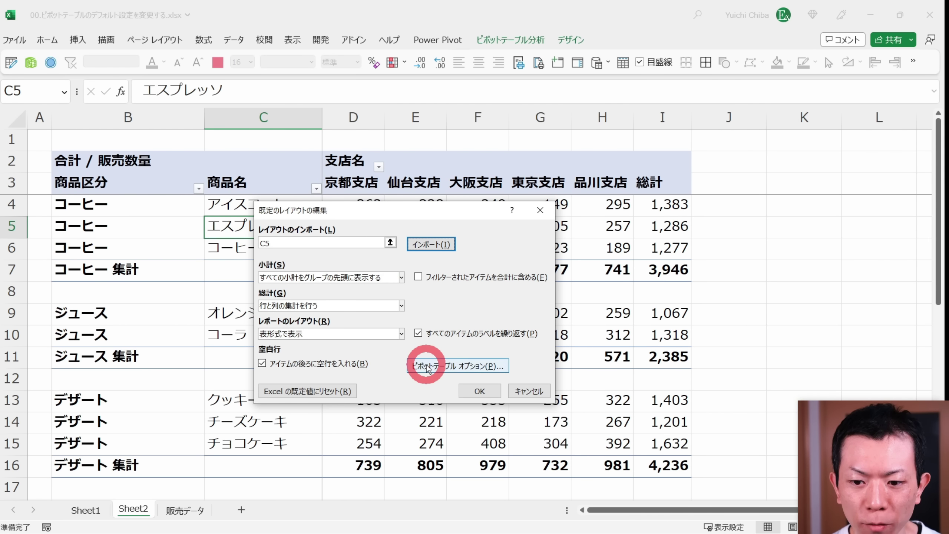
left_click(480, 391)
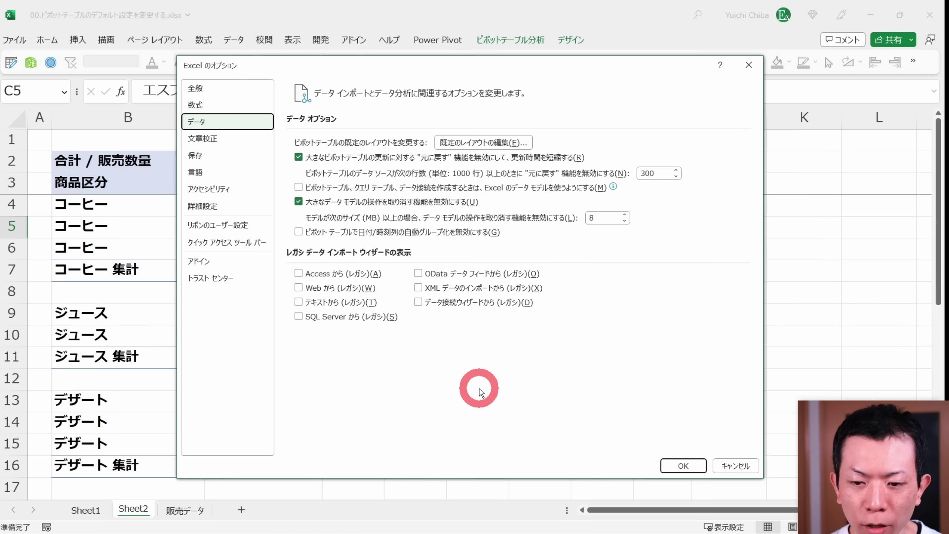
left_click(685, 466)
mouse_move(453, 337)
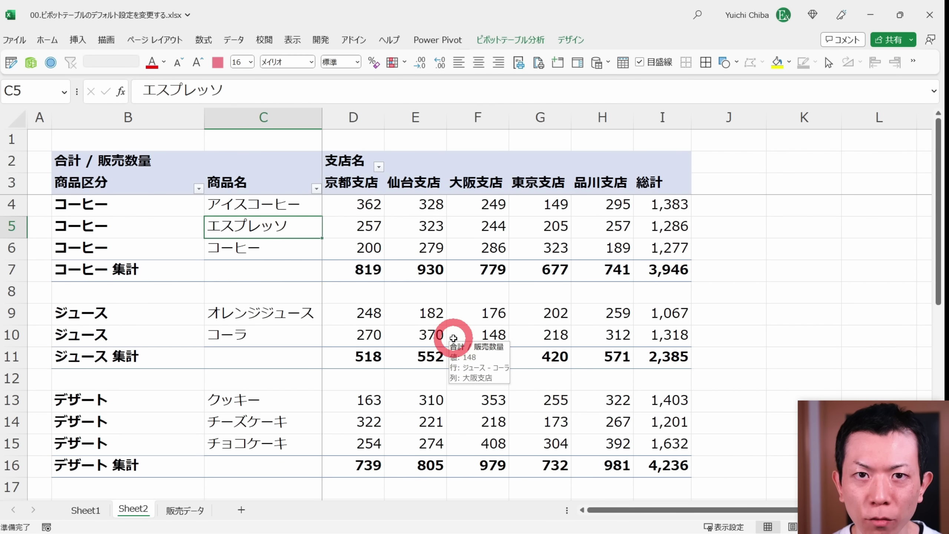
- Create an empty PivotTable from the 販売データ table on a new worksheet, Sheet3
left_click(185, 510)
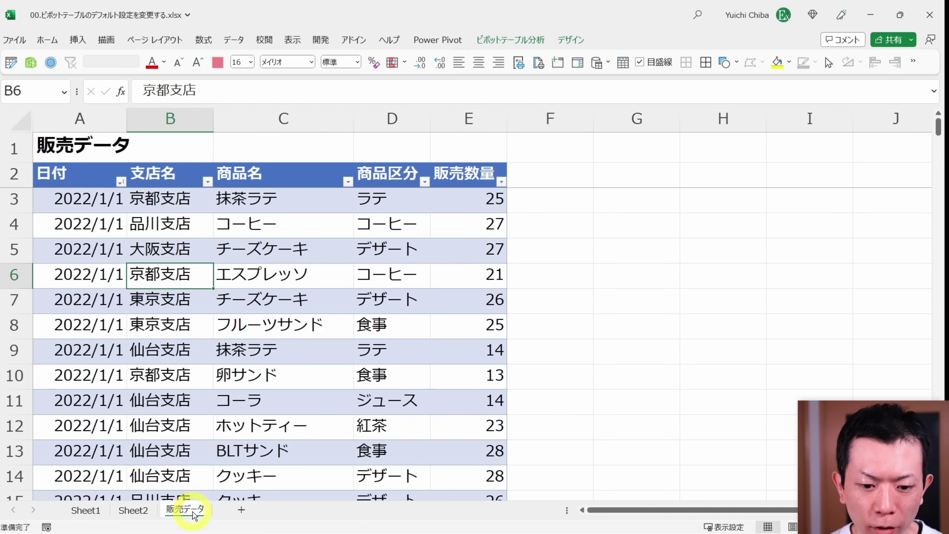
left_click(260, 256)
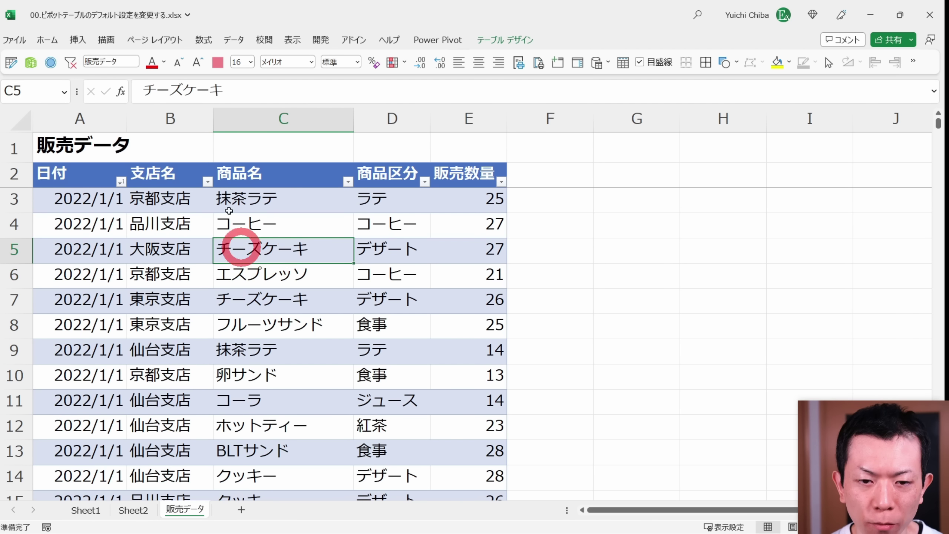
left_click(510, 40)
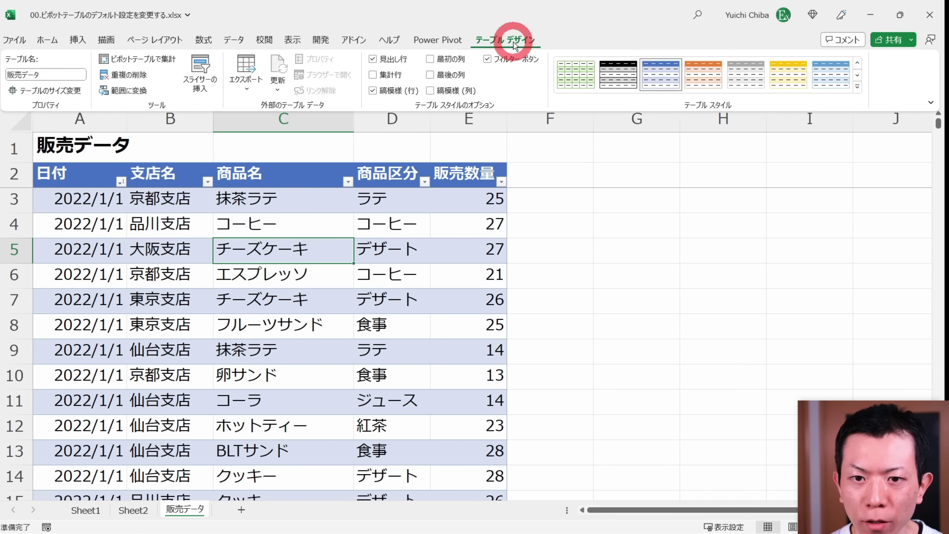
left_click(145, 59)
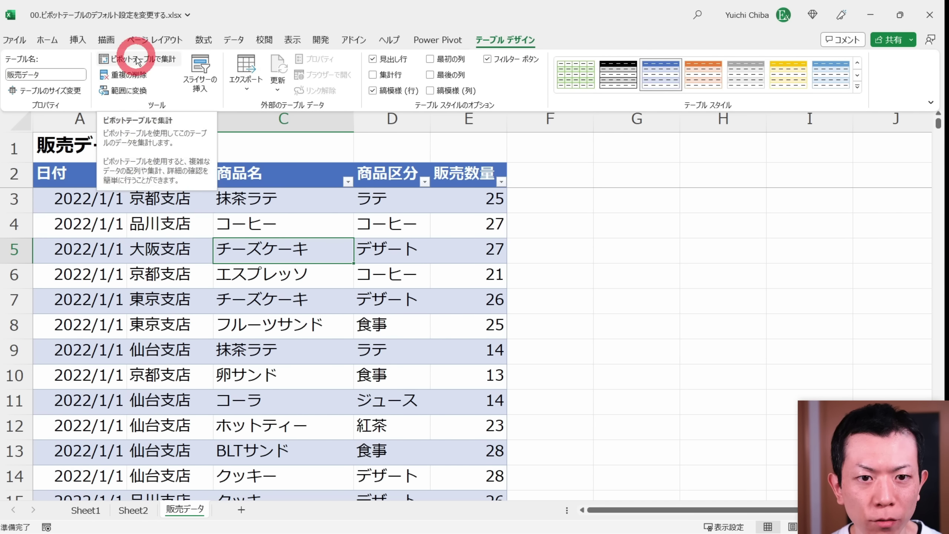
left_click(140, 59)
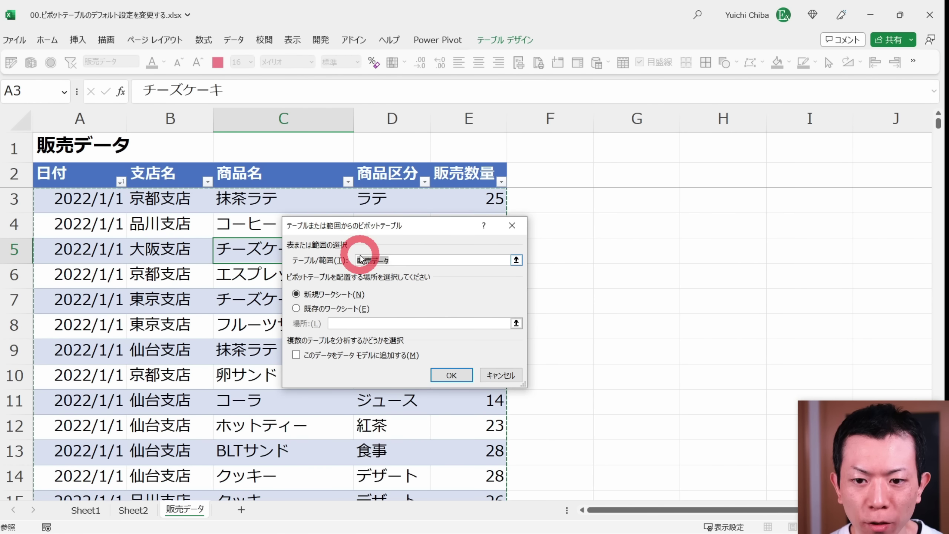
left_click_drag(362, 258, 394, 261)
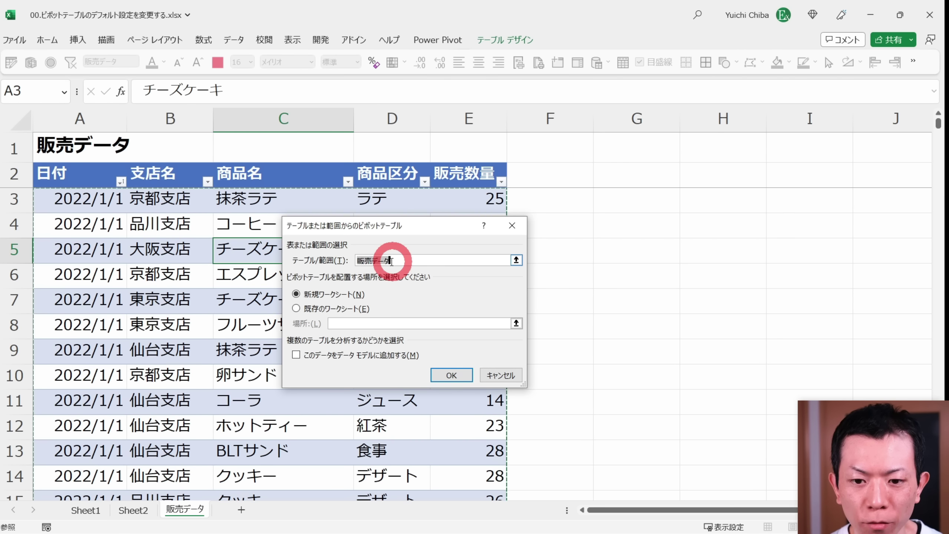
left_click(304, 291)
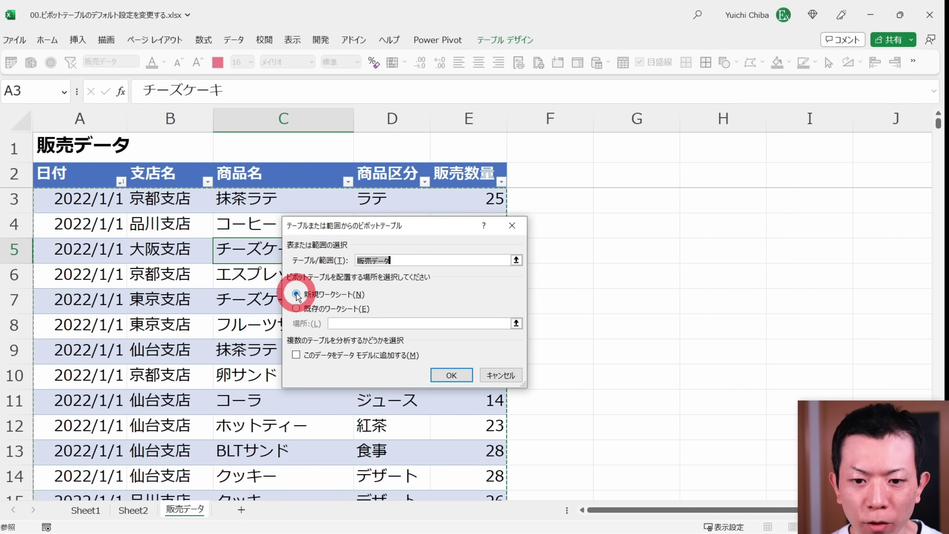
left_click(452, 374)
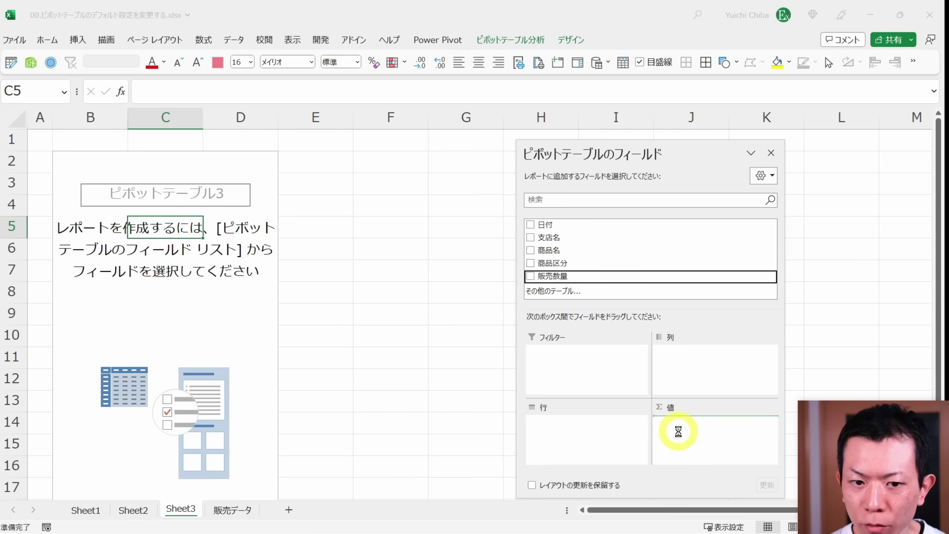
- Sum 販売数量 with 商品区分 and 商品名 as row labels and 支店名 as columns
left_click_drag(721, 432, 673, 432)
left_click_drag(561, 250, 563, 439)
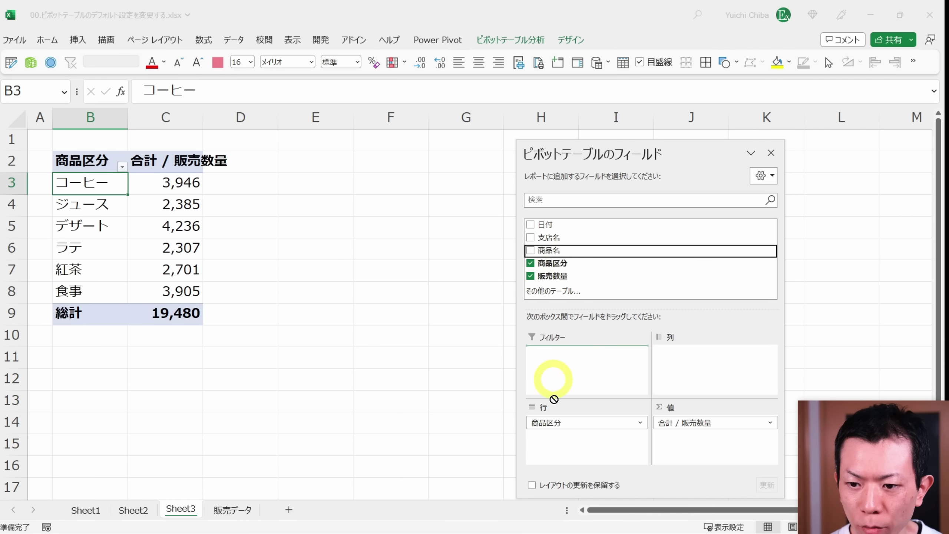
left_click_drag(564, 258, 556, 445)
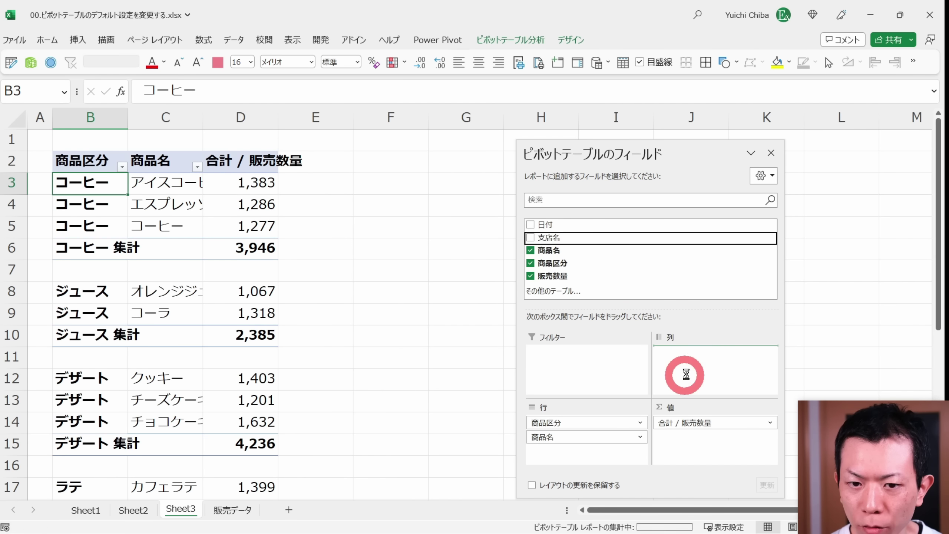
left_click_drag(581, 256, 689, 365)
- Hide the field list, widen column C for product names, and check the blank row after コーヒー
left_click(166, 161)
left_click_drag(203, 118, 252, 123)
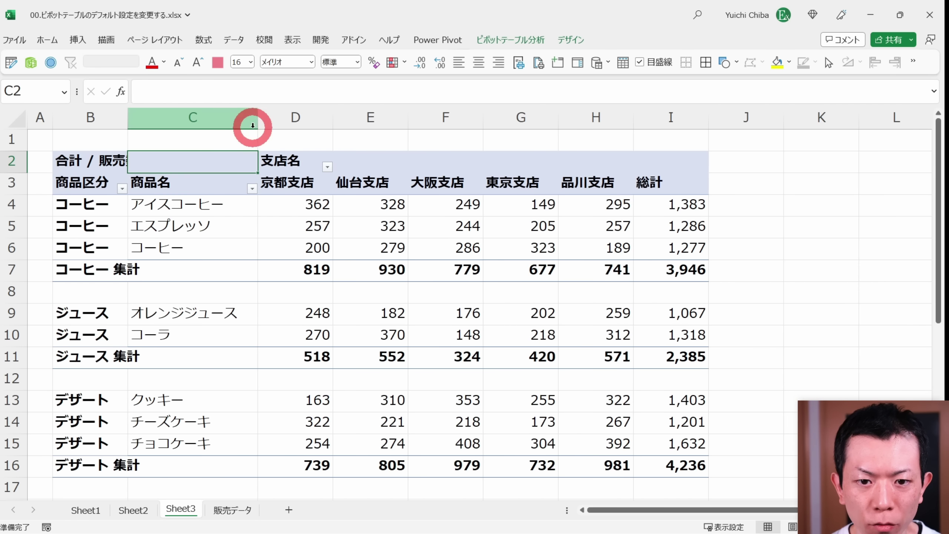
left_click(251, 119)
left_click(283, 204)
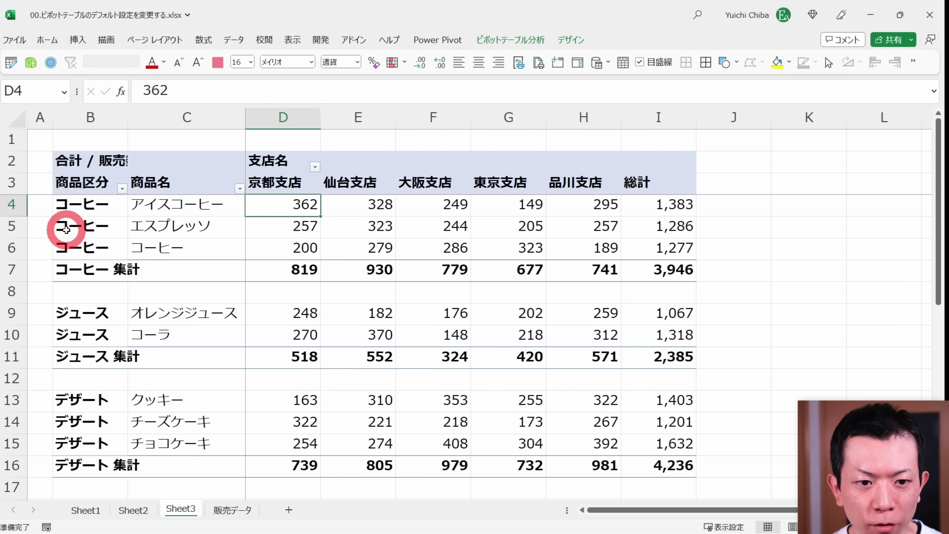
mouse_move(82, 292)
left_mouse_down()
mouse_move(657, 294)
mouse_move(135, 282)
left_mouse_up()
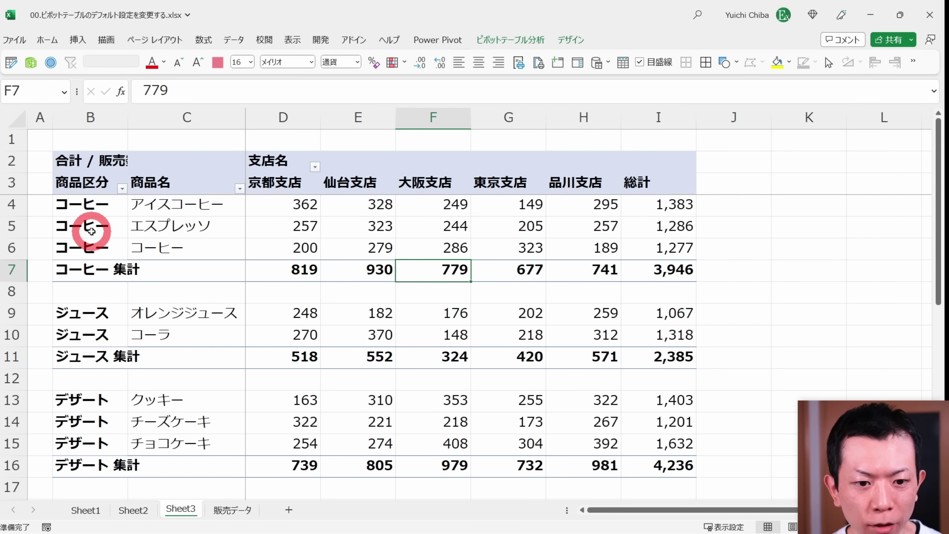
mouse_move(292, 312)
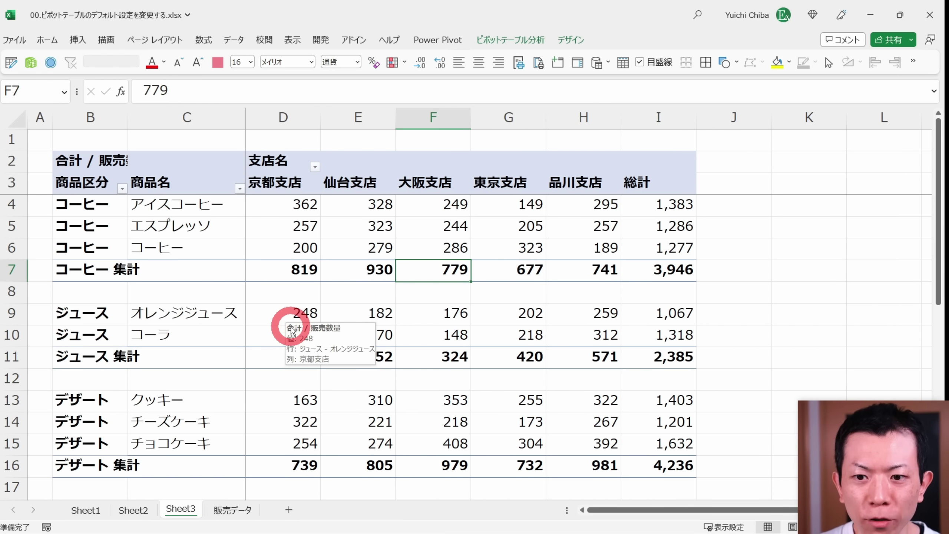
left_click(570, 39)
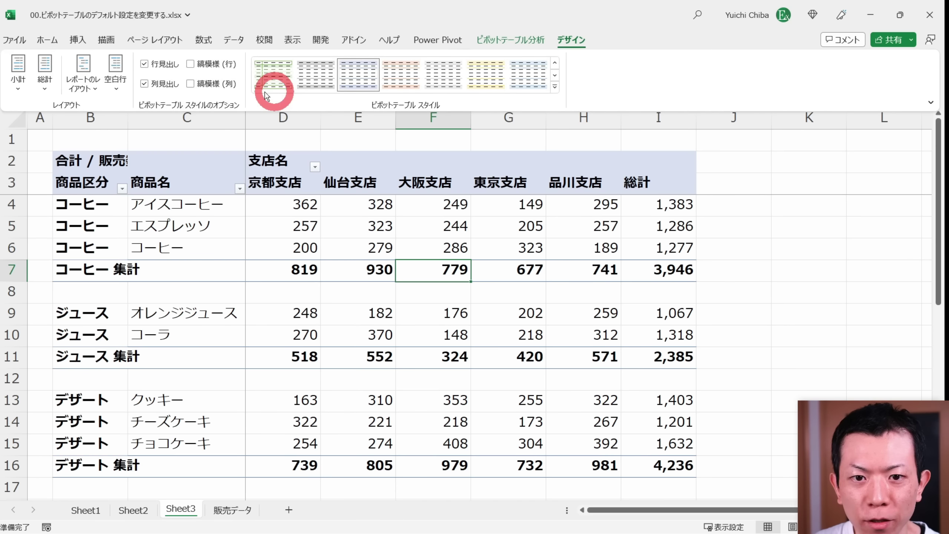
- Apply an orange PivotTable style to the Sheet3 PivotTable
left_click(244, 266)
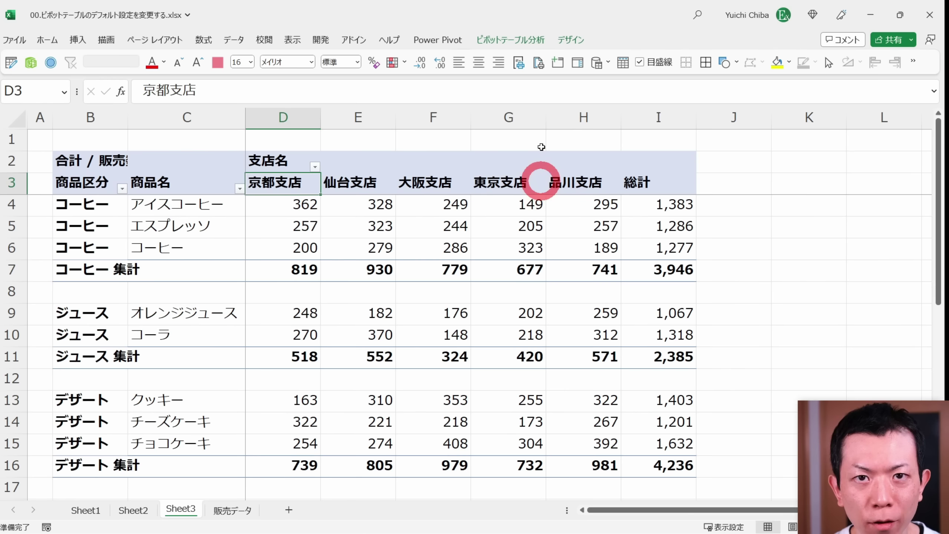
left_click(571, 40)
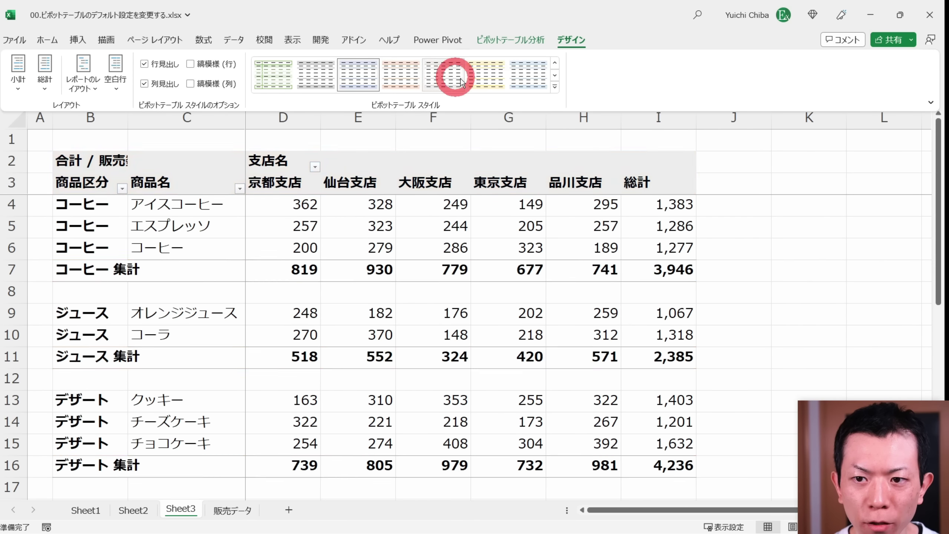
left_click(420, 78)
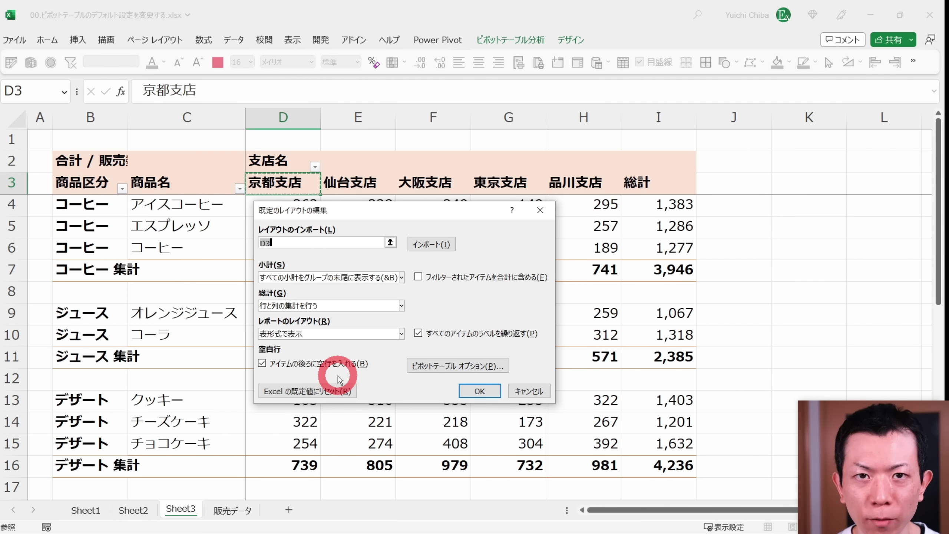
left_click(142, 284)
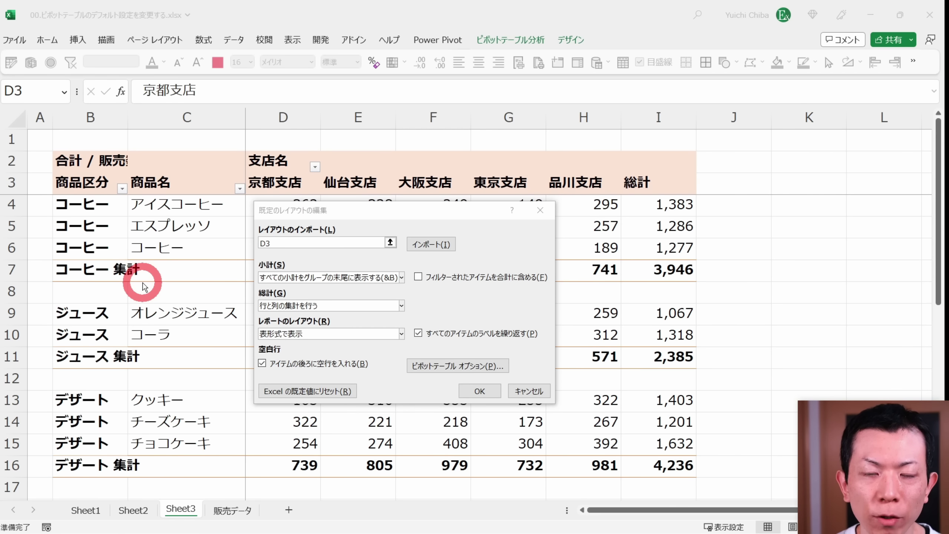